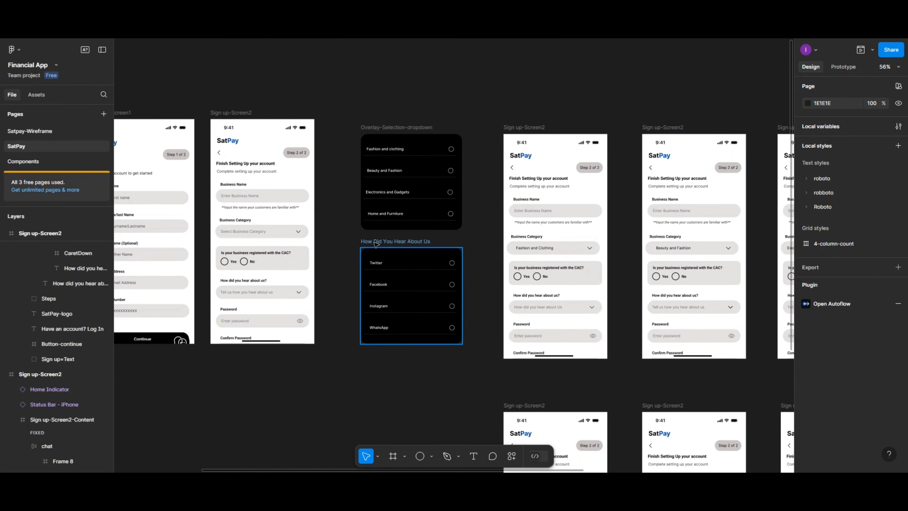
Move the How Did You Hear About Us frame to the empty area beneath the first Sign up-Screen2 frame
left_click(376, 242)
left_click_drag(378, 242, 237, 379)
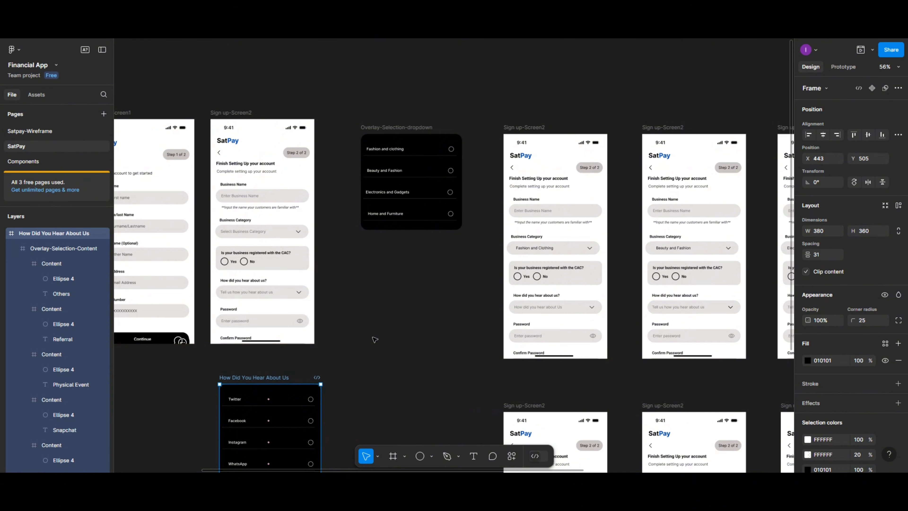
scroll(375, 339, "down", 1)
scroll(375, 340, "down", 3)
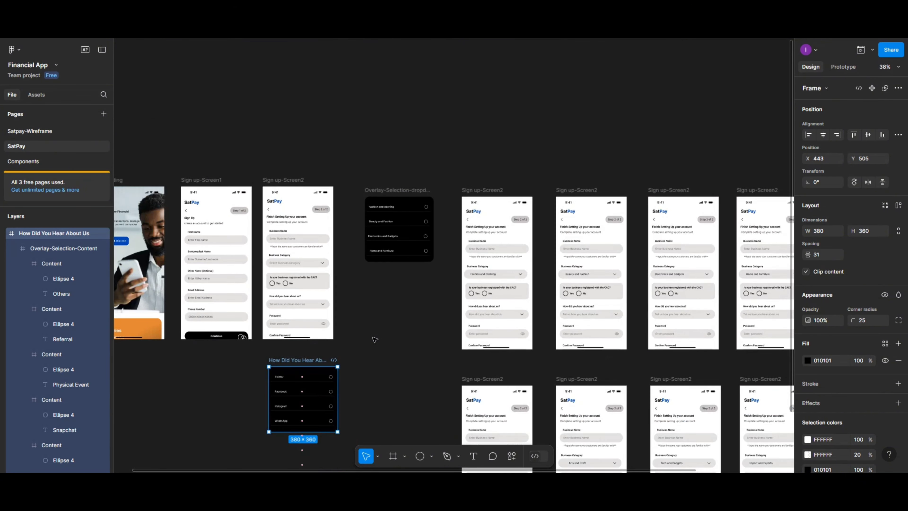
scroll(374, 339, "down", 5)
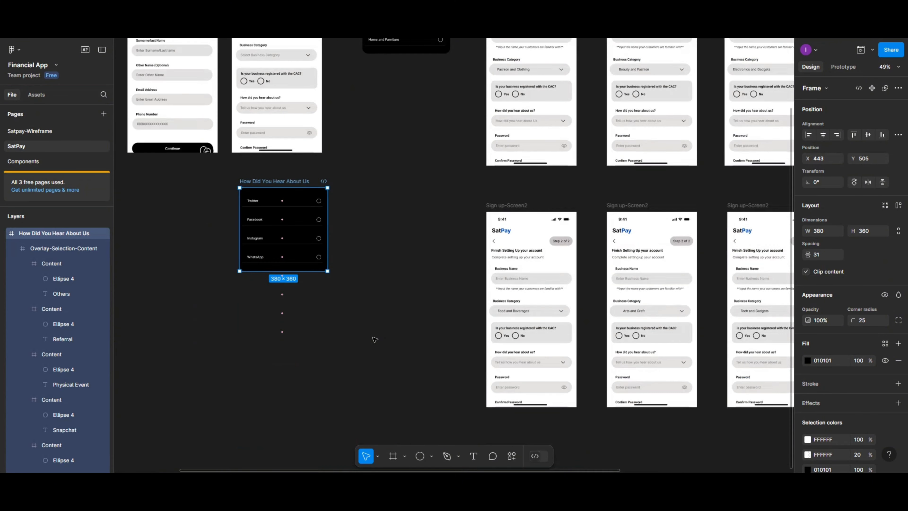
scroll(377, 339, "right", 3)
scroll(377, 340, "up", 1)
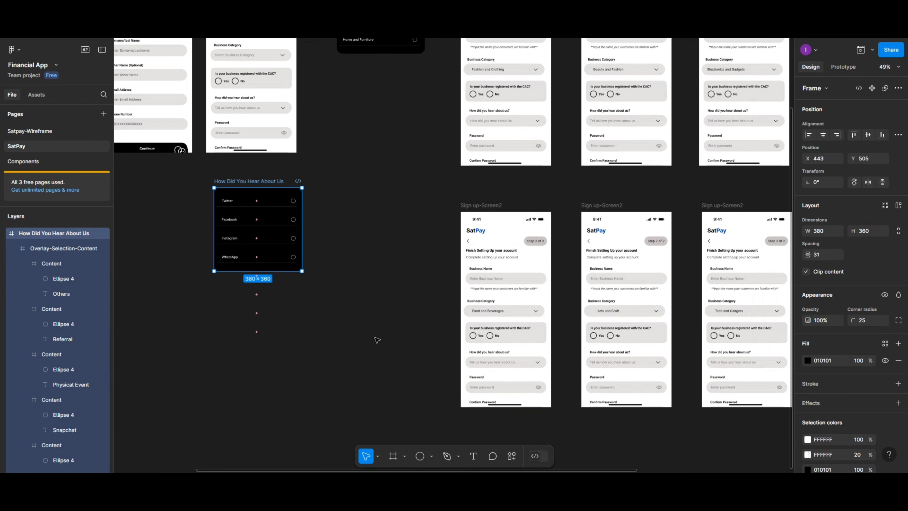
scroll(279, 282, "up", 2)
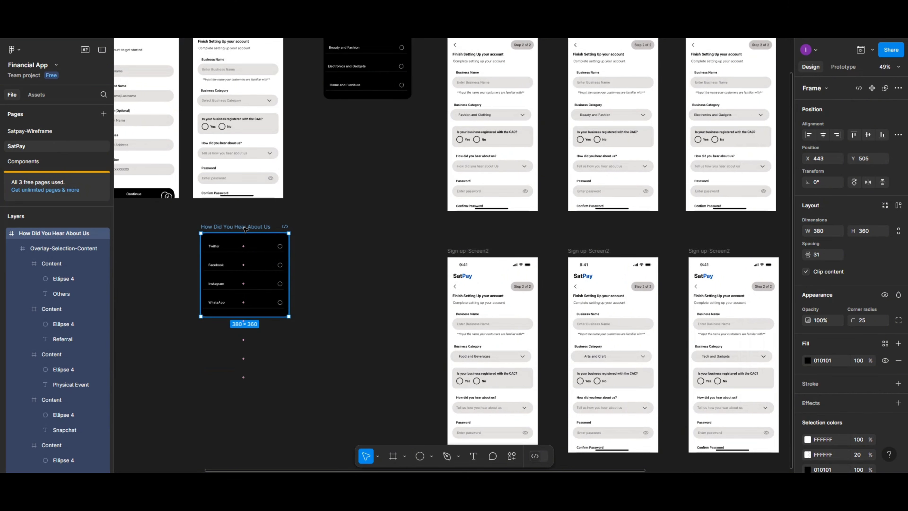
left_click_drag(250, 234, 278, 246)
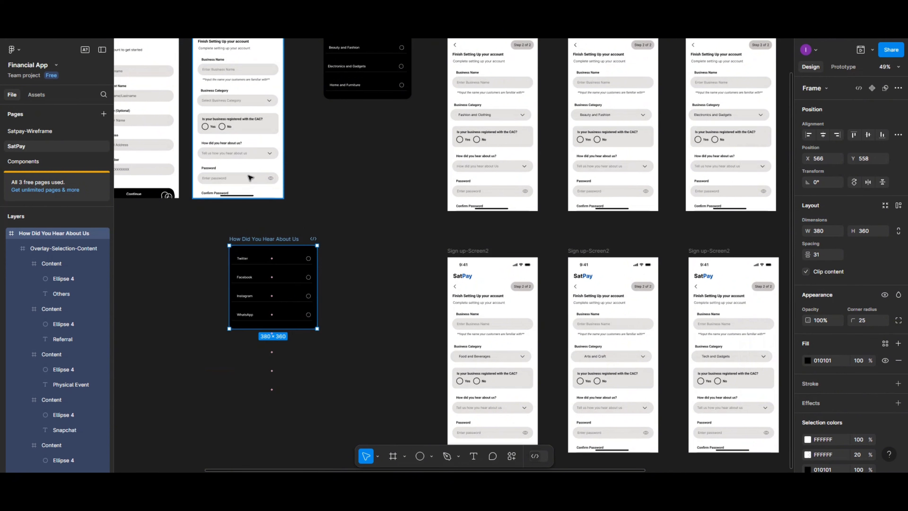
left_click(260, 155)
double_click(263, 154)
double_click(268, 154)
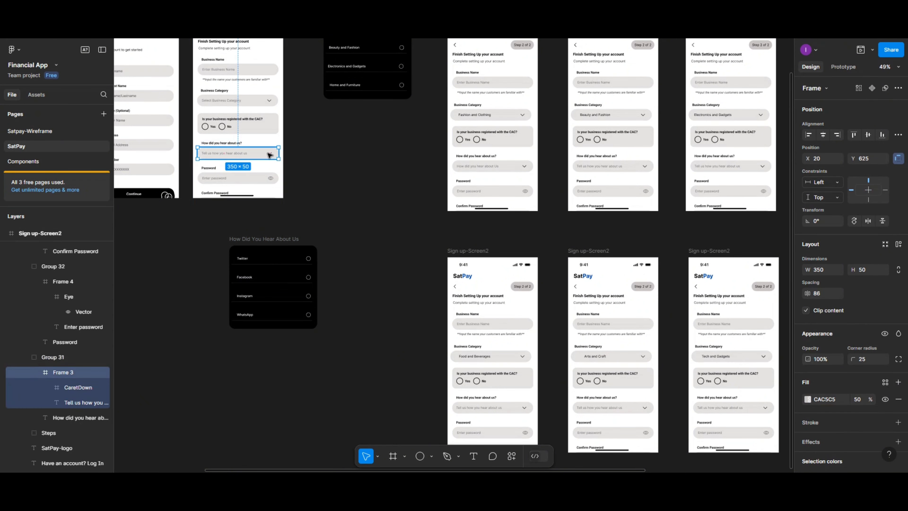
double_click(271, 154)
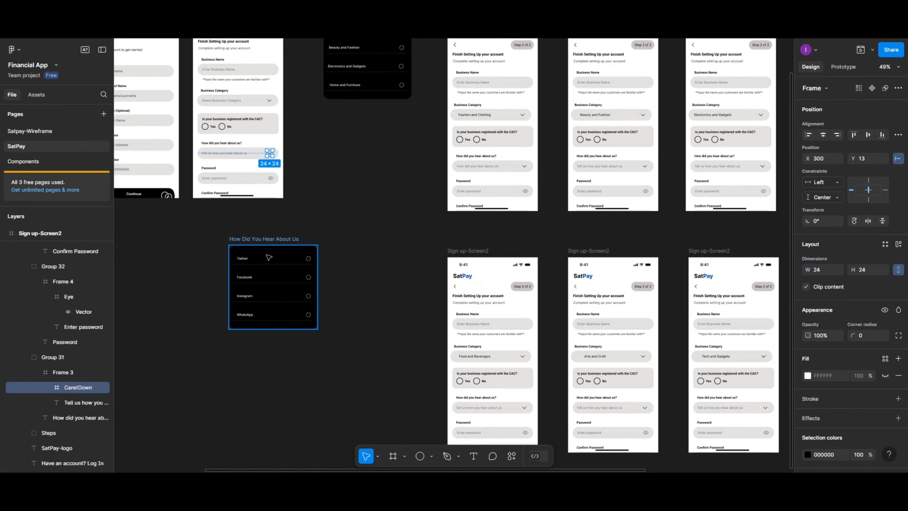
scroll(269, 257, "up", 5)
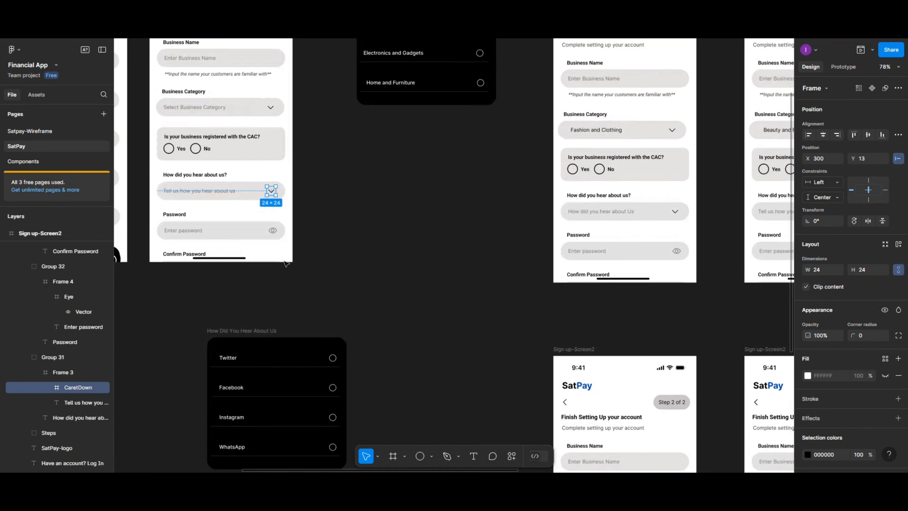
left_click(372, 252)
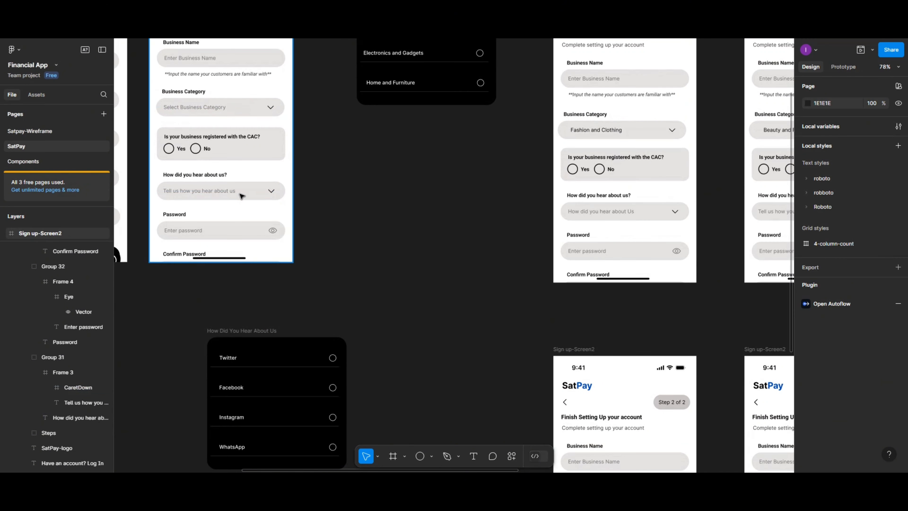
Add a prototype connection from the caret of the "Tell us how you hear about us" field to the How Did You Hear About Us frame
left_click(844, 67)
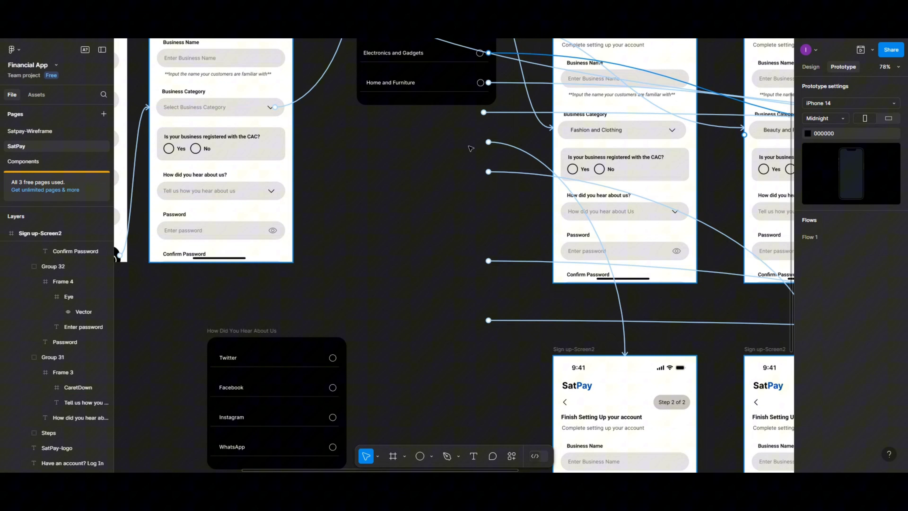
left_click(274, 195)
double_click(274, 194)
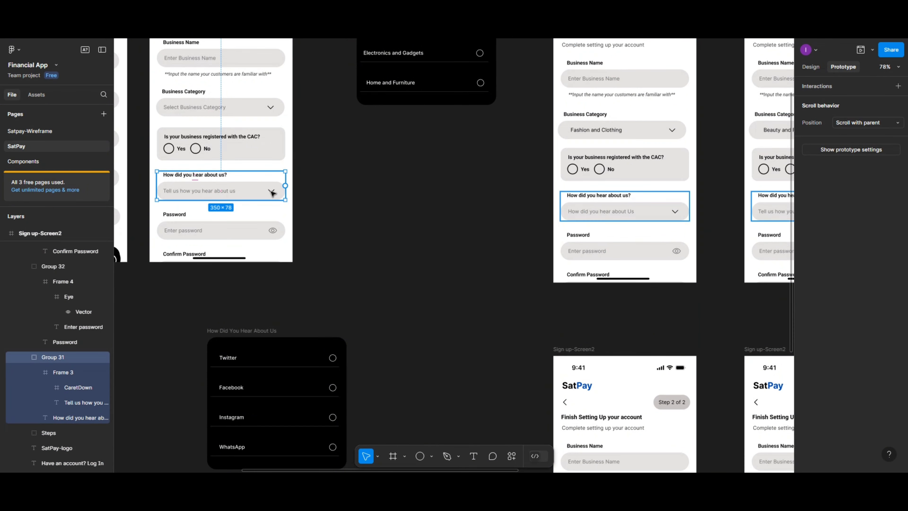
left_click(272, 193)
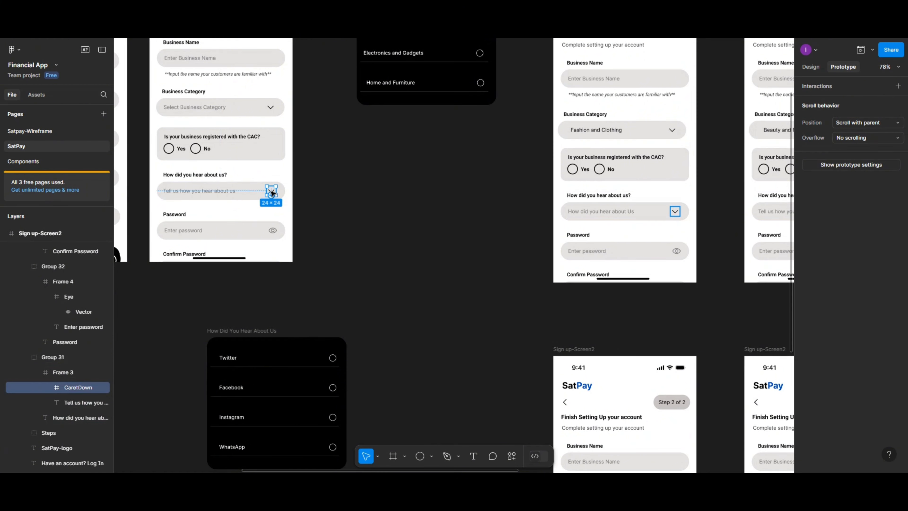
left_click_drag(272, 194, 263, 340)
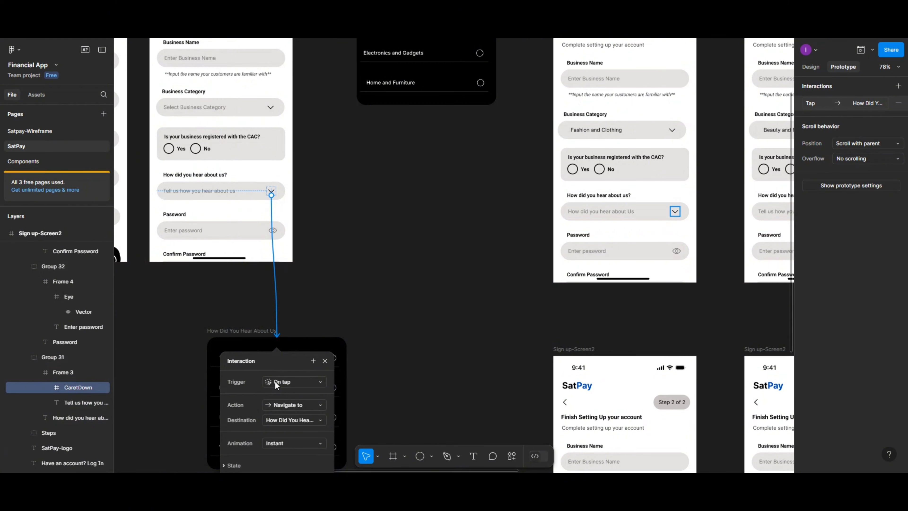
Make the caret's interaction open the frame as an overlay, placed manually over the lower half of the first Sign up-Screen2, centred horizontally
left_click(276, 401)
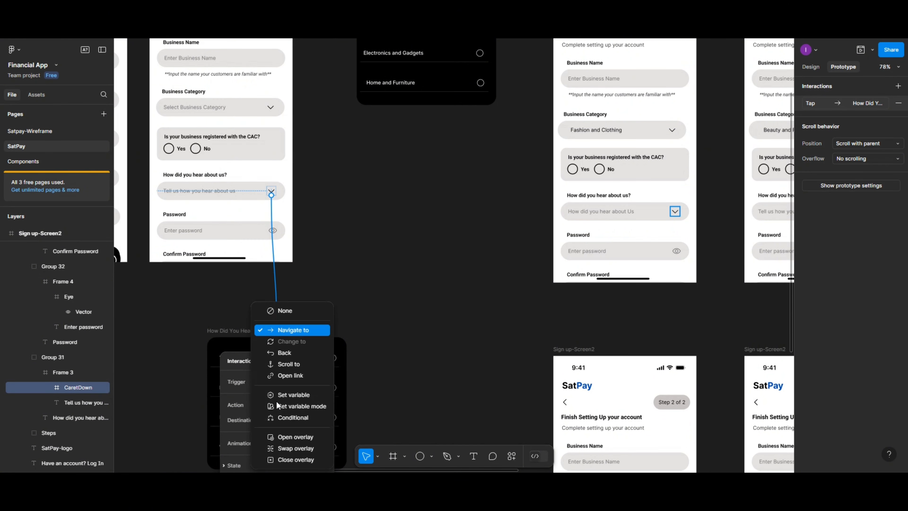
left_click(282, 437)
left_click_drag(297, 194, 212, 150)
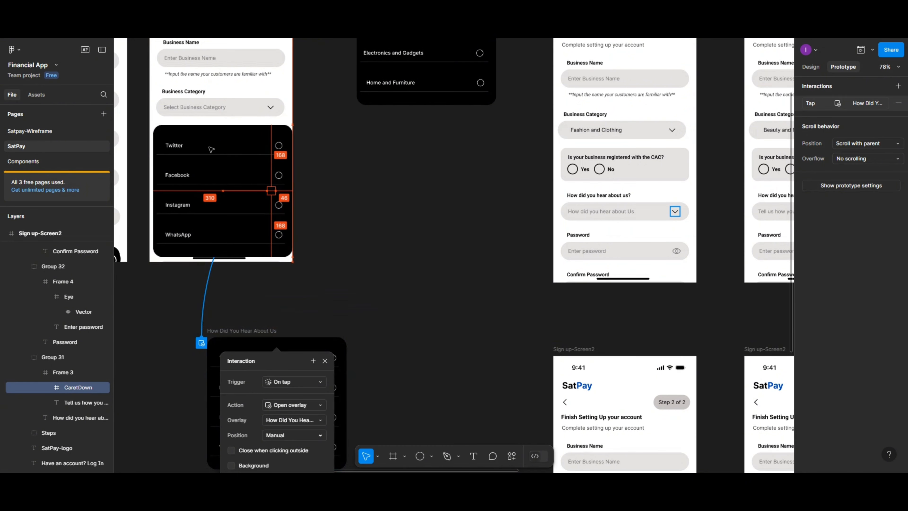
left_click_drag(211, 149, 210, 148)
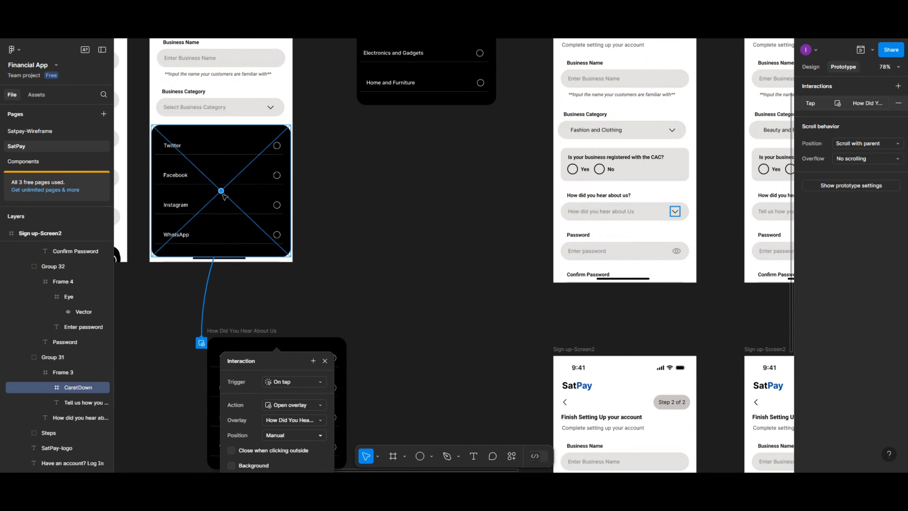
left_click(308, 290)
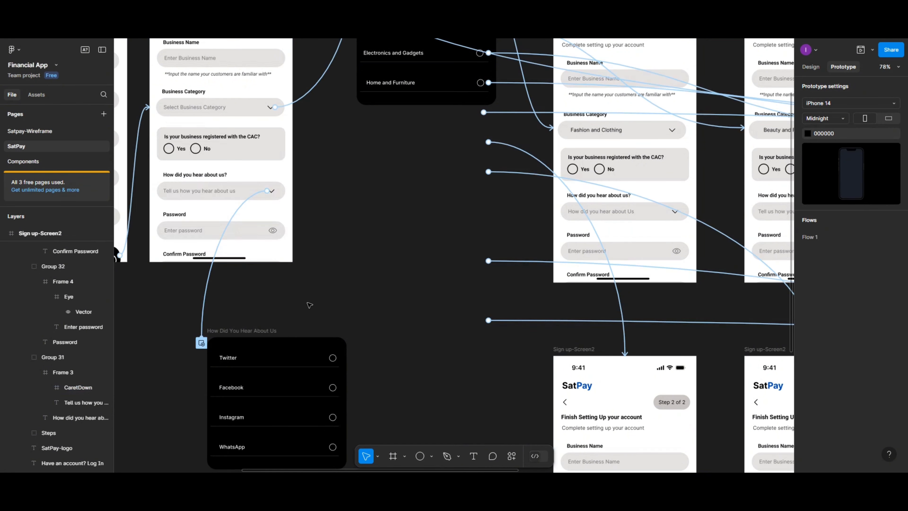
Connect the Twitter row of the How Did You Hear About Us frame to the Sign up-Screen2 frame showing Fashion and Clothing
left_click(334, 360)
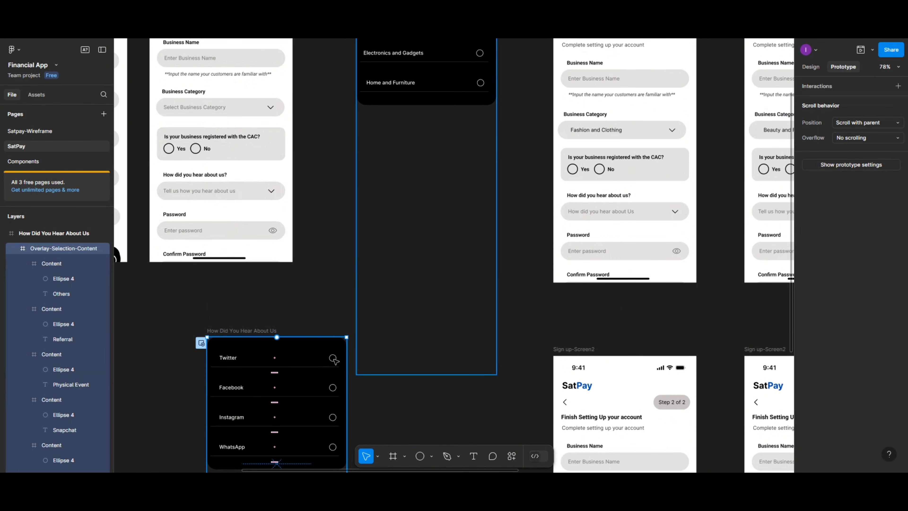
left_click(334, 360)
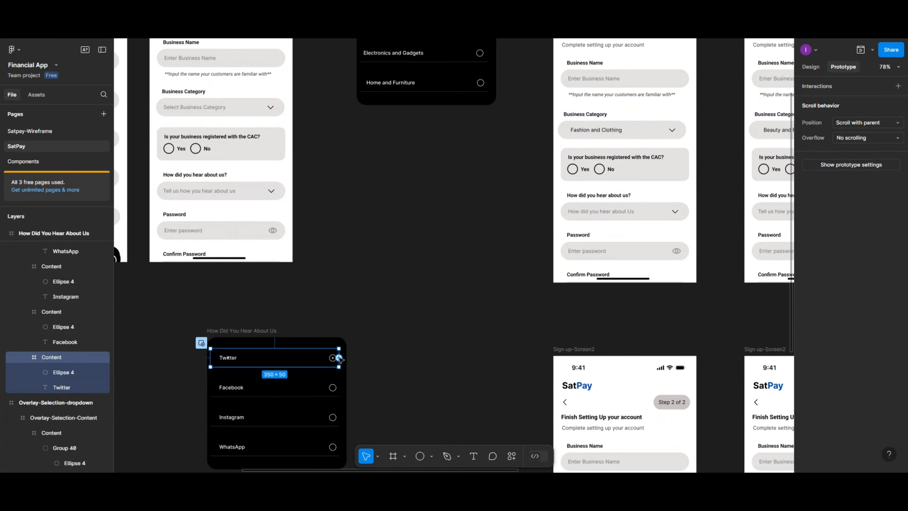
left_click_drag(339, 359, 556, 149)
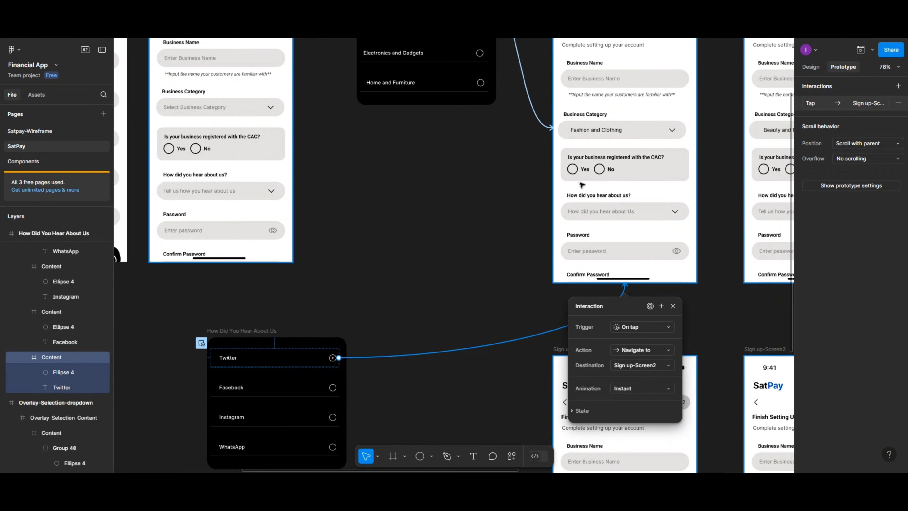
Replace the "How did you hear about us?" field's placeholder with "Twitter" on the Fashion and Clothing screen
scroll(583, 185, "up", 2)
scroll(582, 185, "up", 1)
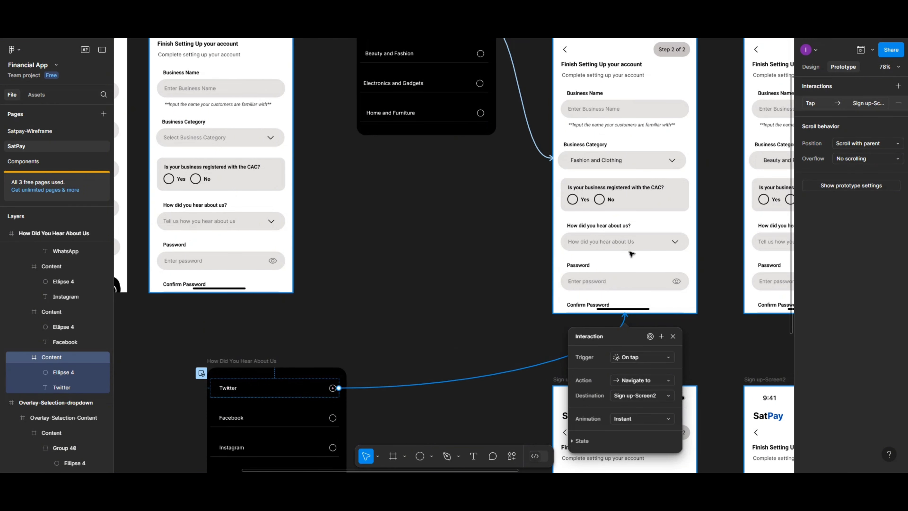
left_click(631, 243)
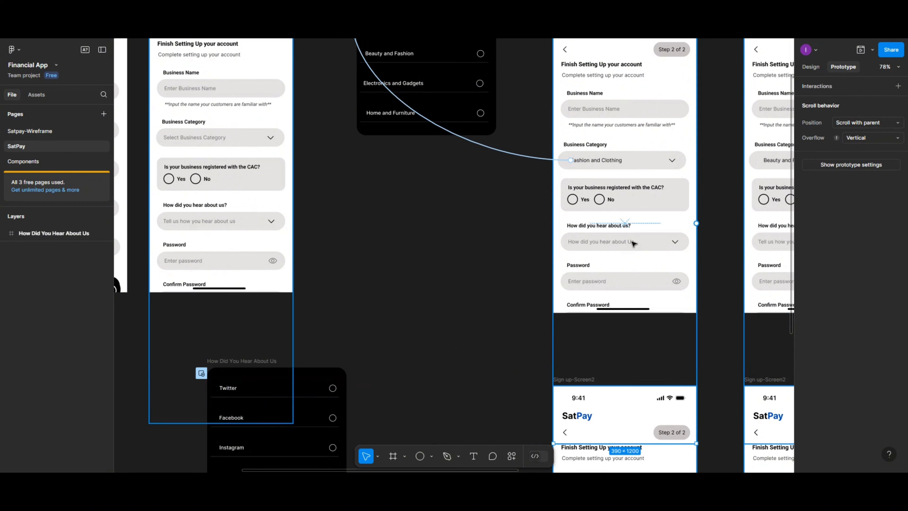
double_click(620, 243)
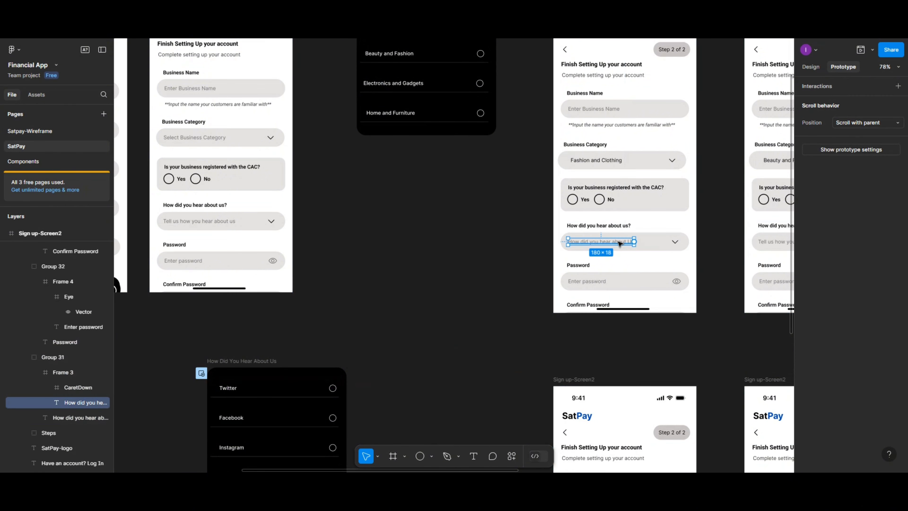
double_click(620, 243)
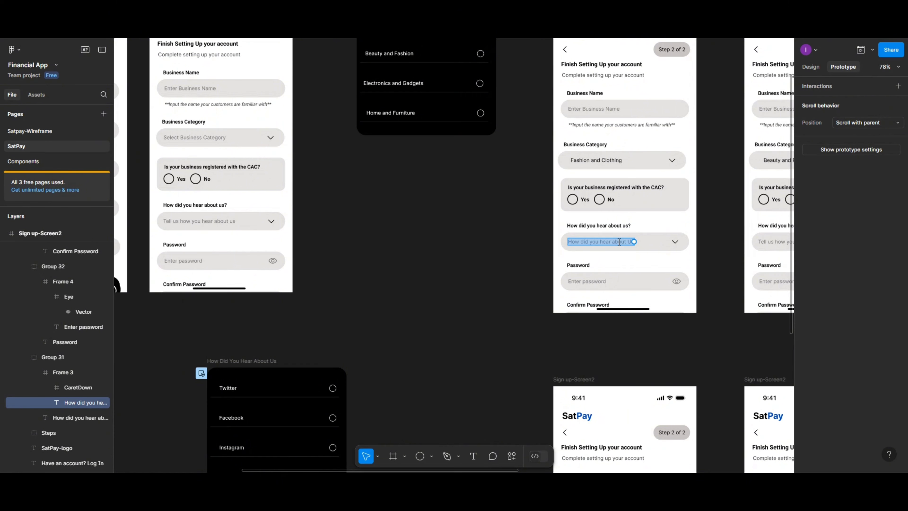
type("Twitter")
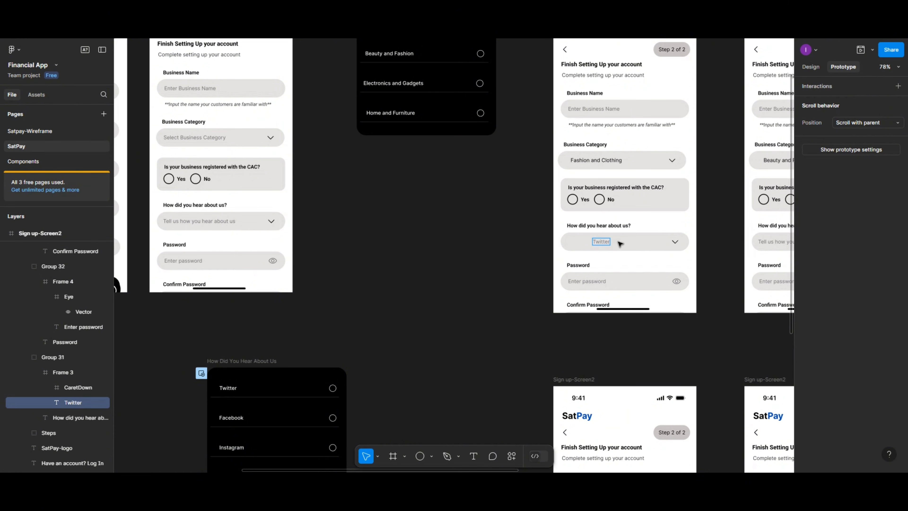
key("Escape")
Align the Twitter text to the field's vertical centre and set its X position to 20
left_click(812, 66)
left_click_drag(602, 242, 580, 242)
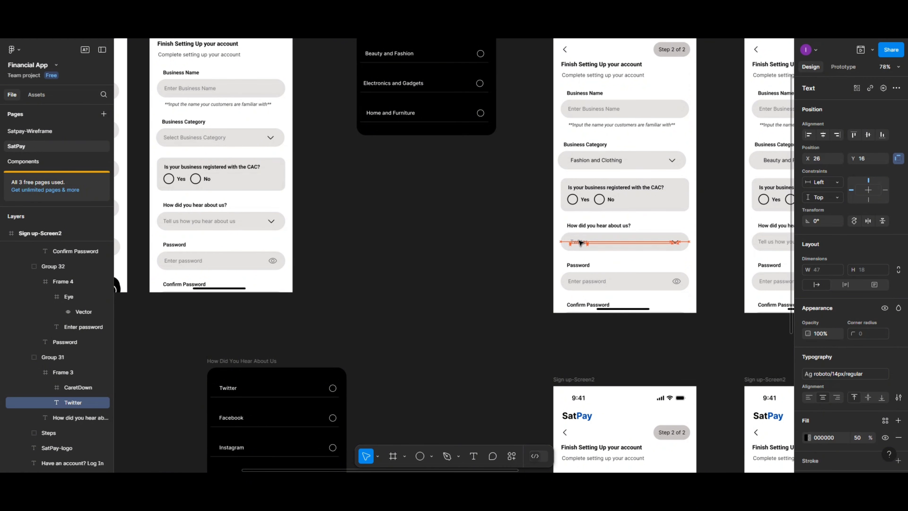
left_click(869, 135)
left_click(822, 160)
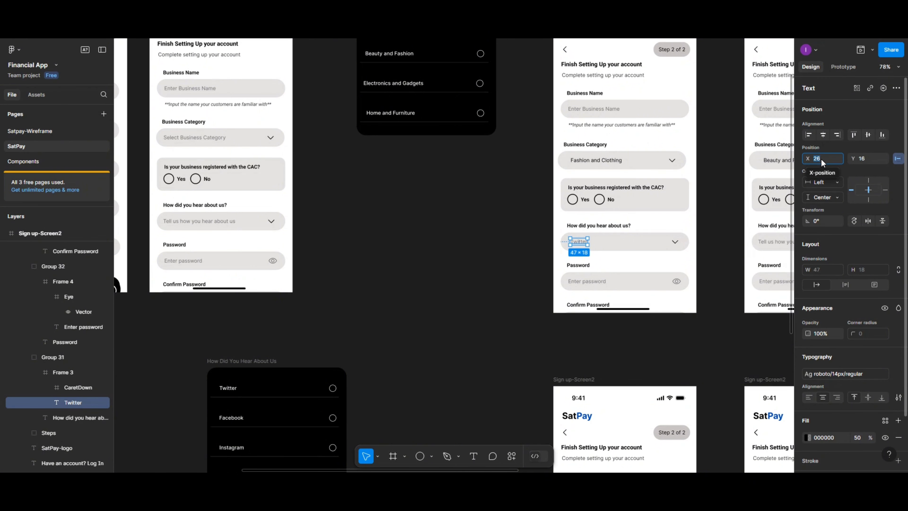
type("20")
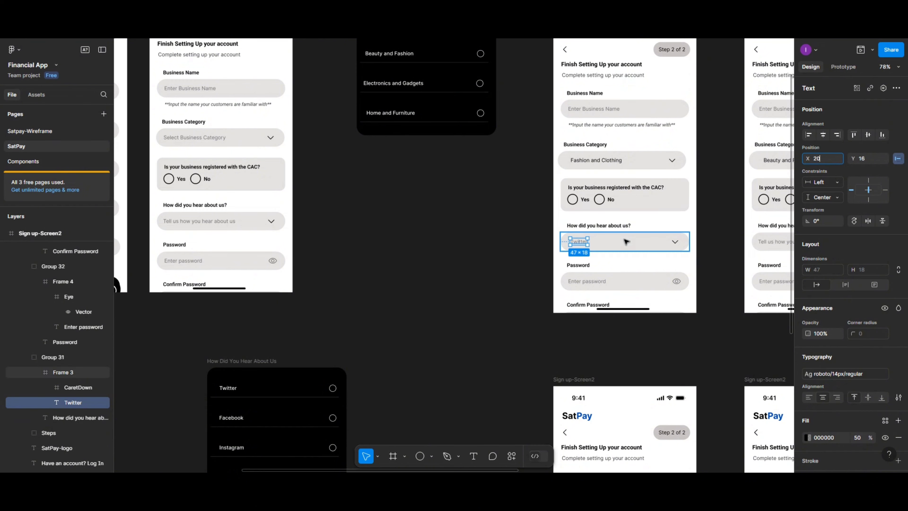
left_click(626, 242)
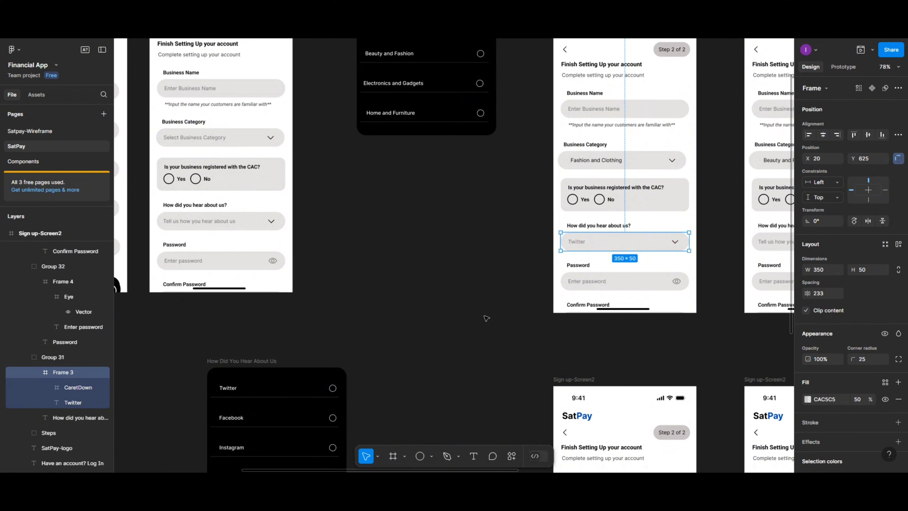
Connect the Facebook row of the How Did You Hear About Us frame to the Sign up-Screen2 frame showing Beauty and Fashion
scroll(487, 318, "down", 5)
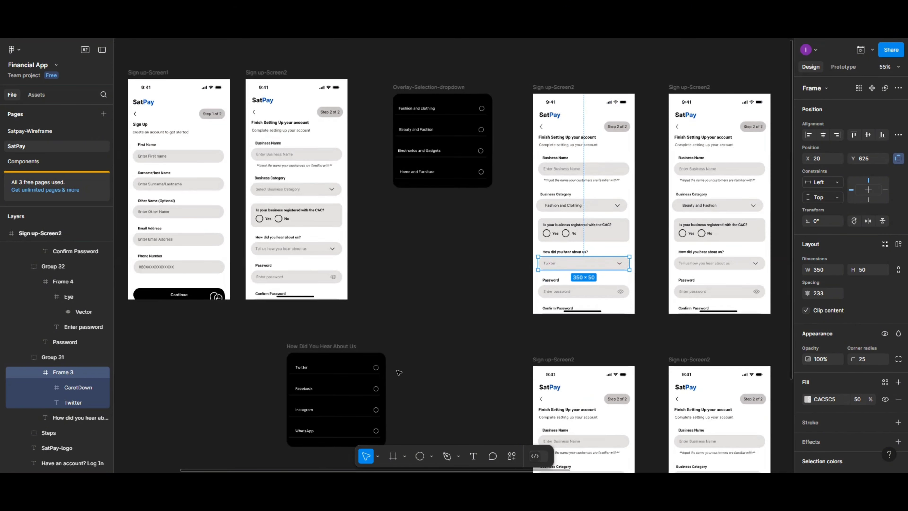
scroll(380, 391, "up", 4)
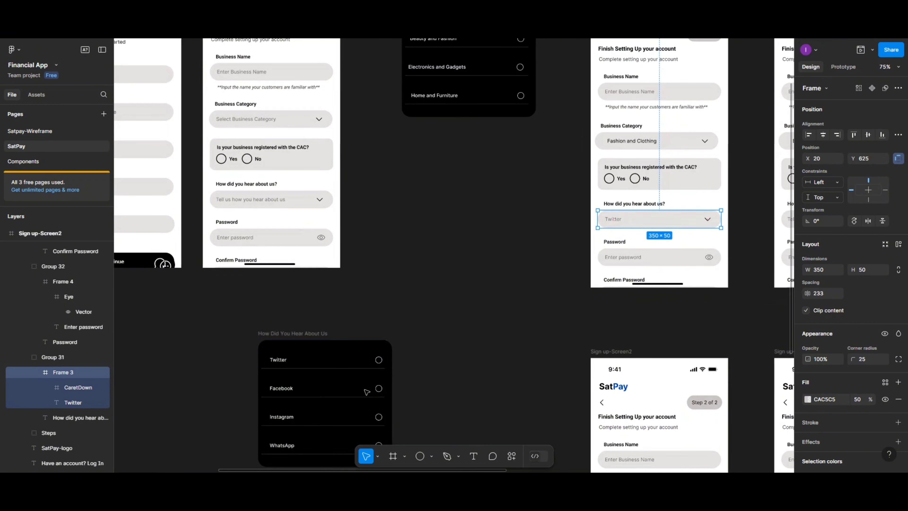
left_click(379, 390)
left_click(379, 390)
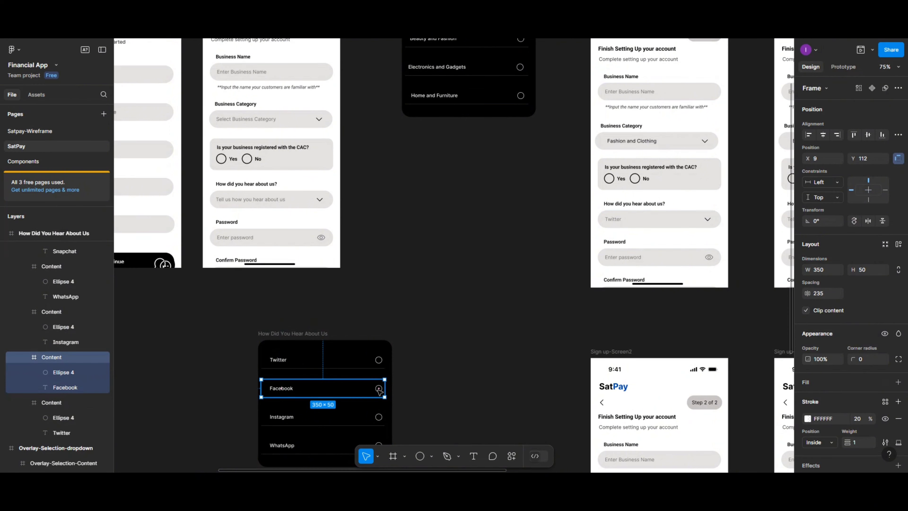
double_click(379, 389)
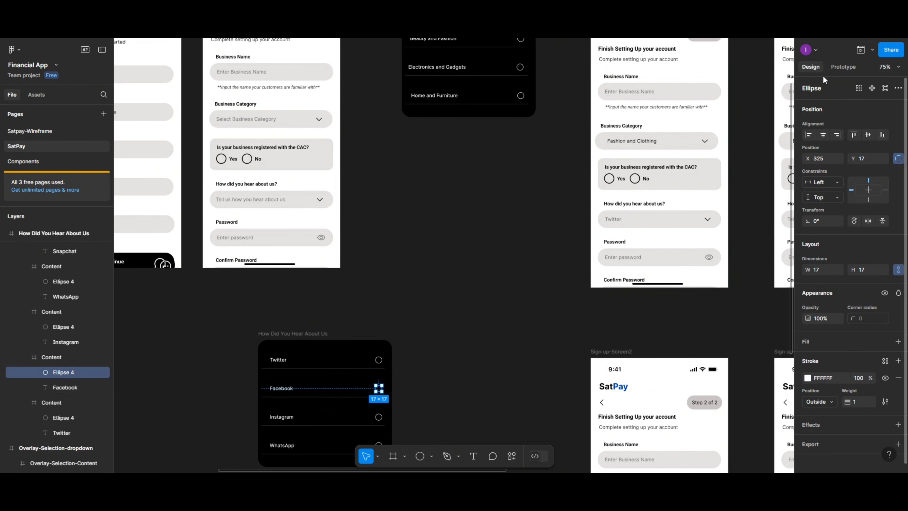
left_click(843, 66)
left_click(362, 380)
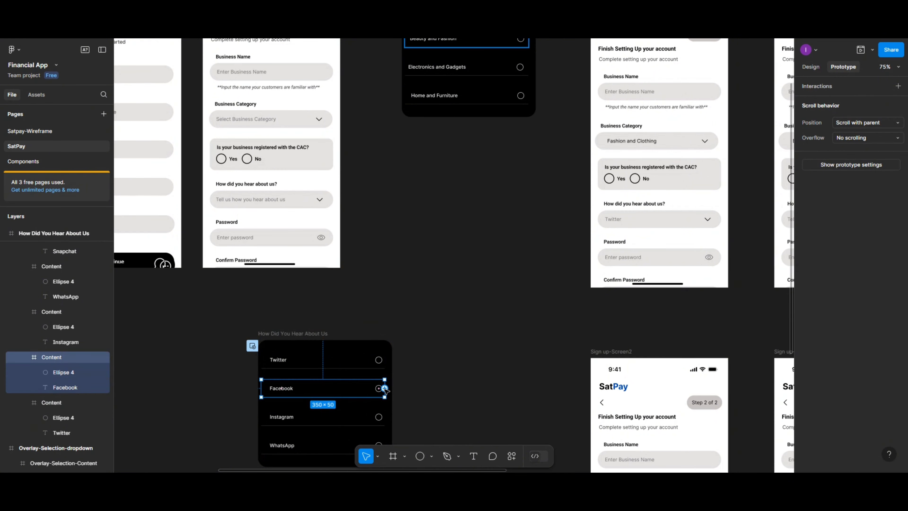
left_click_drag(384, 388, 777, 168)
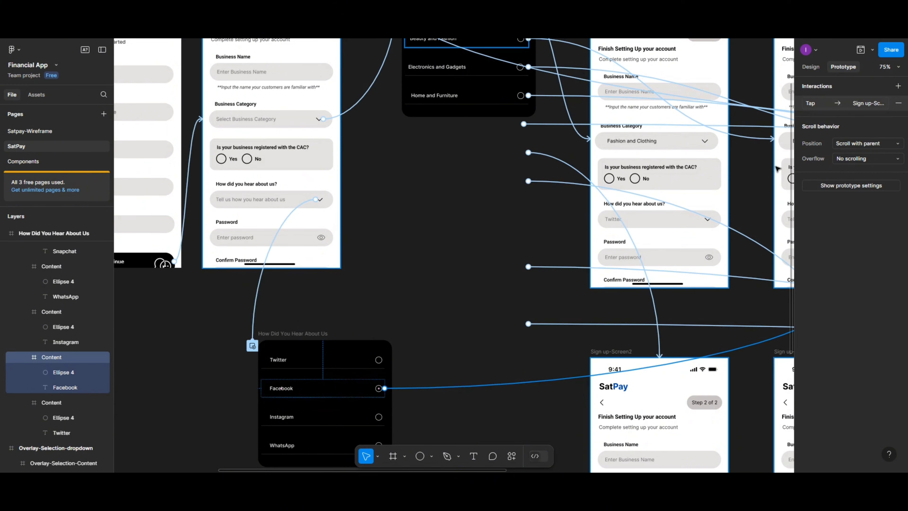
scroll(776, 171, "right", 5)
scroll(774, 172, "right", 2)
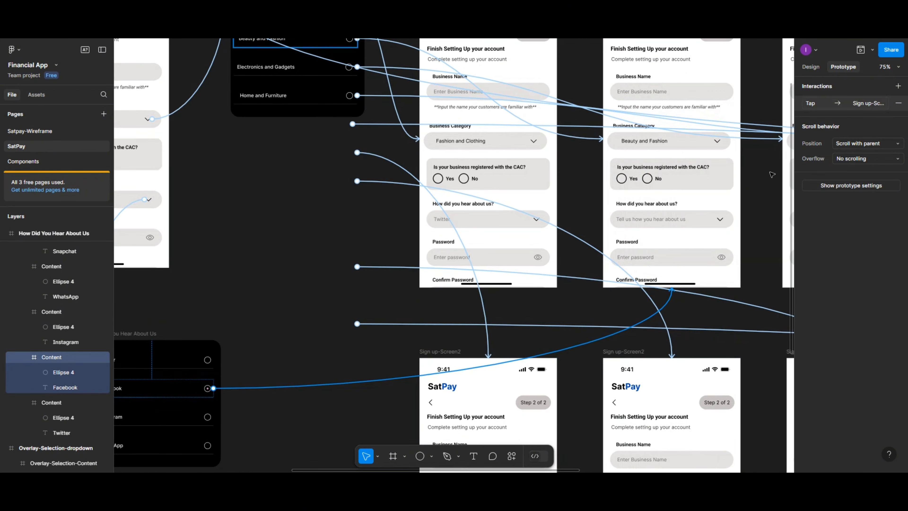
left_click(681, 290)
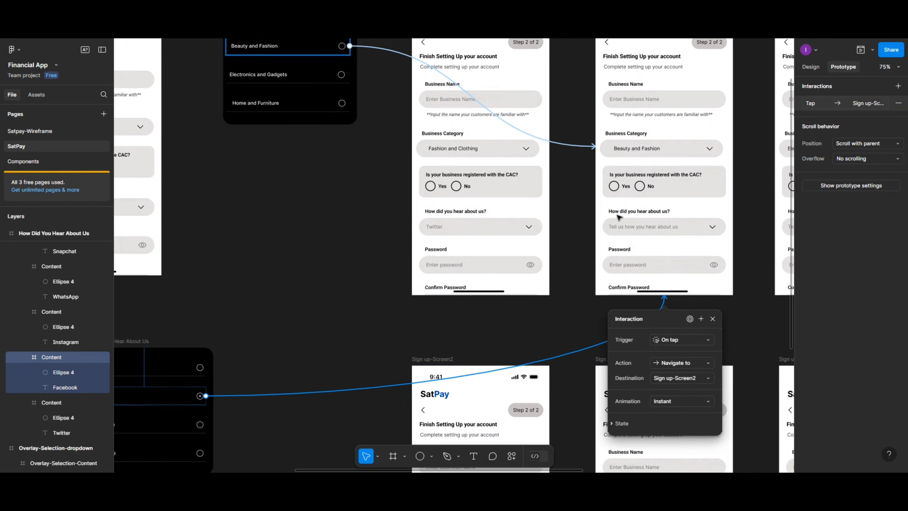
scroll(621, 215, "up", 3)
key("Escape")
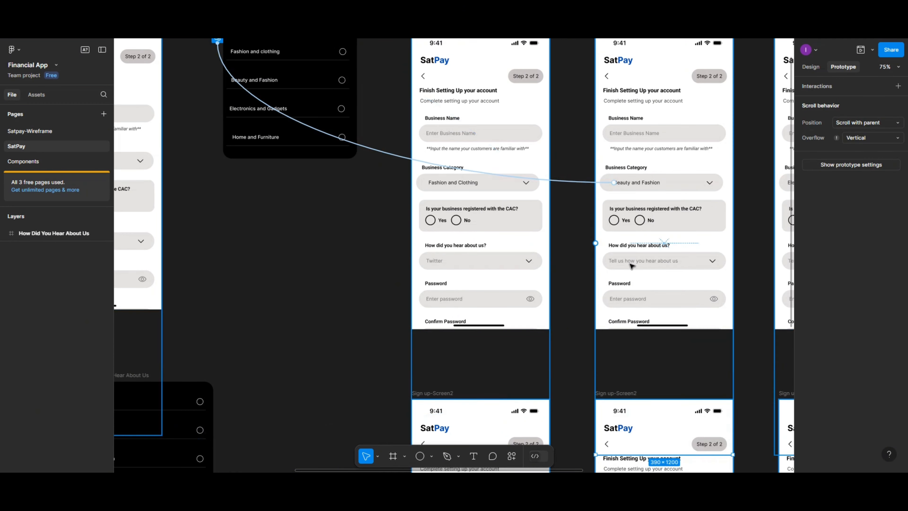
Replace the "How did you hear about us?" field's placeholder with "Facebook" on the Beauty and Fashion screen
left_click(631, 265)
double_click(632, 264)
double_click(632, 264)
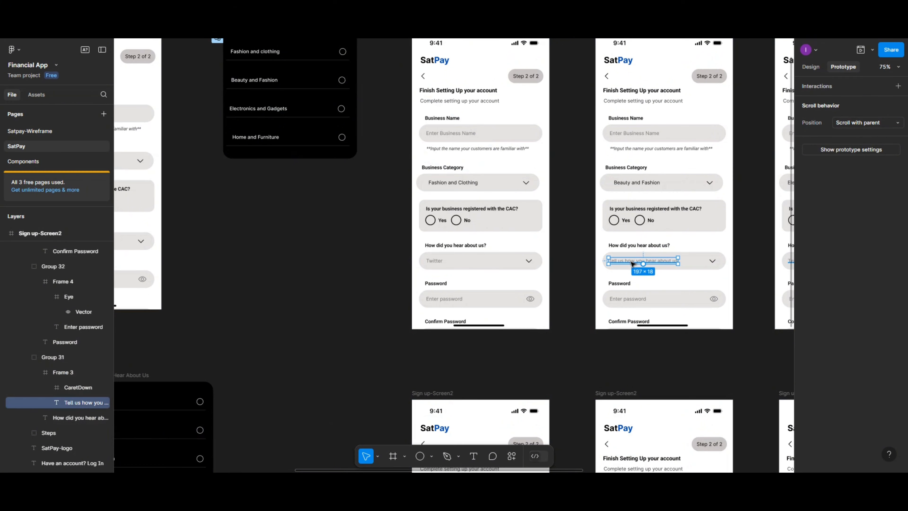
double_click(632, 262)
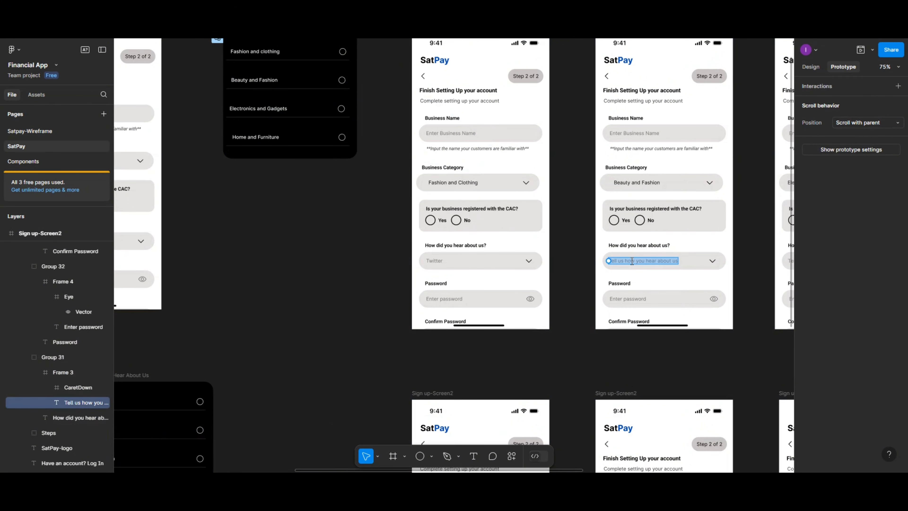
type("Faceb")
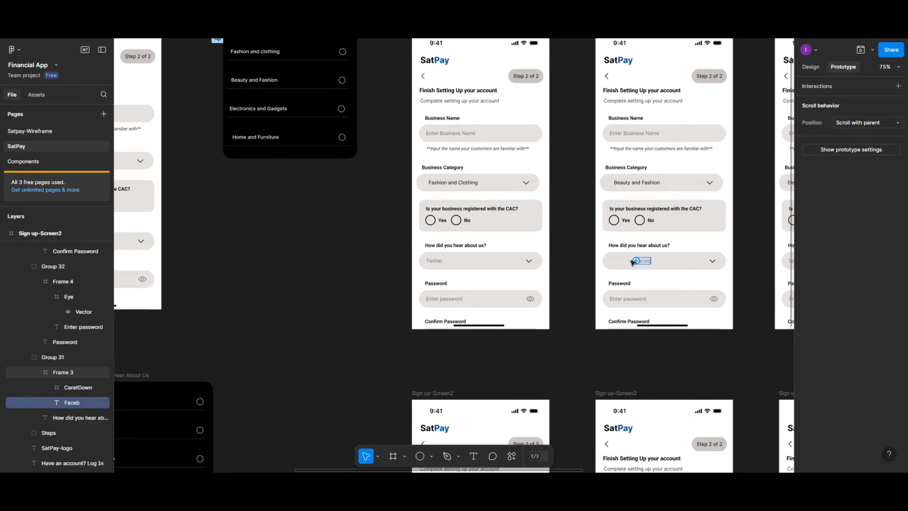
type("ook")
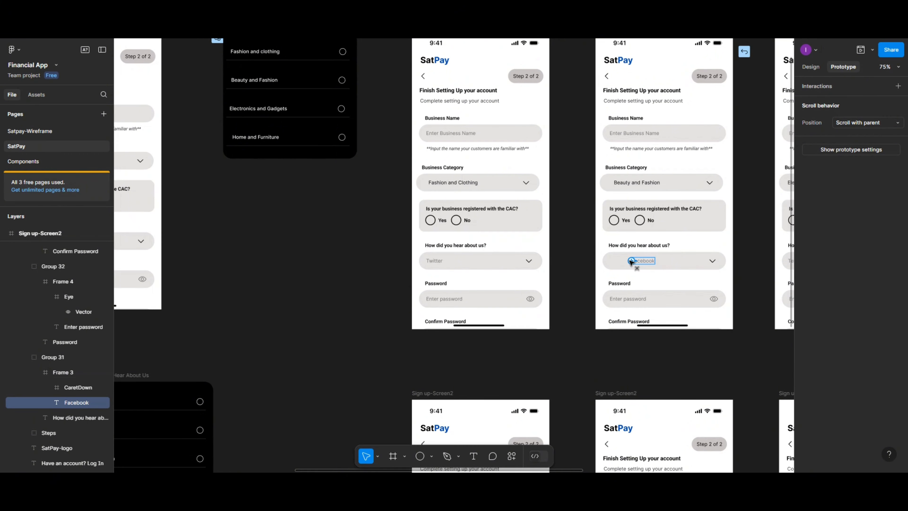
Move the Facebook text toward the field's left edge and set its X position to 20
double_click(644, 261)
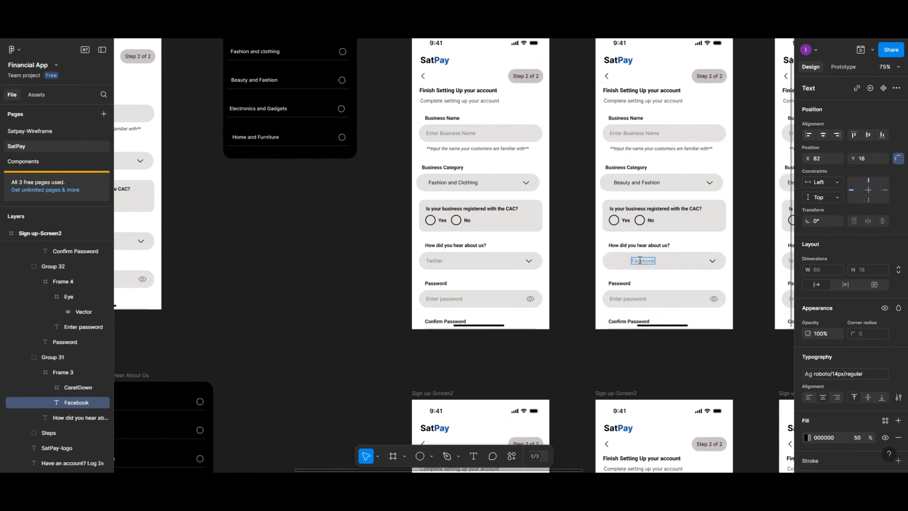
key("Escape")
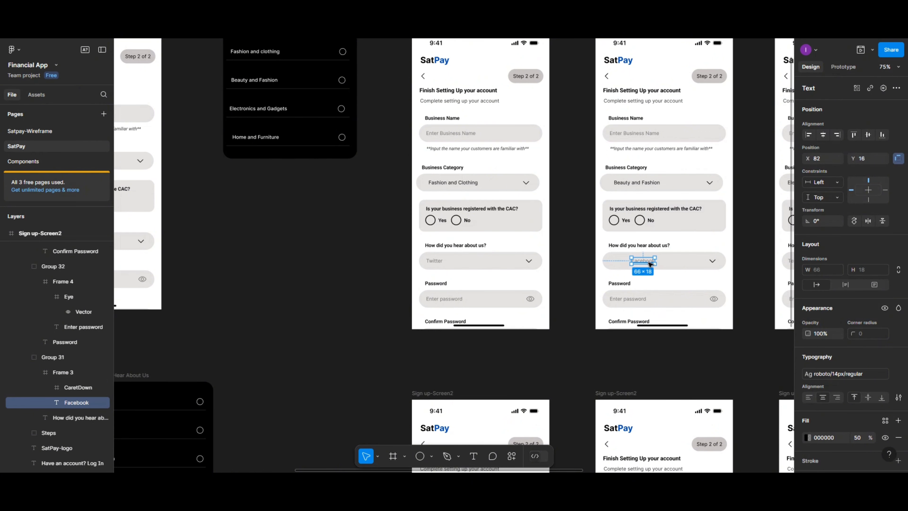
left_click_drag(646, 262, 629, 262)
left_click(820, 158)
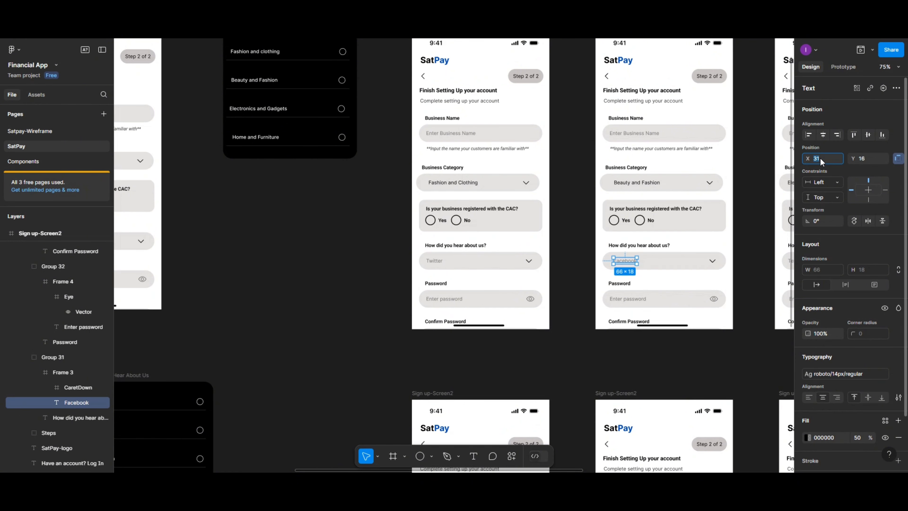
type("20")
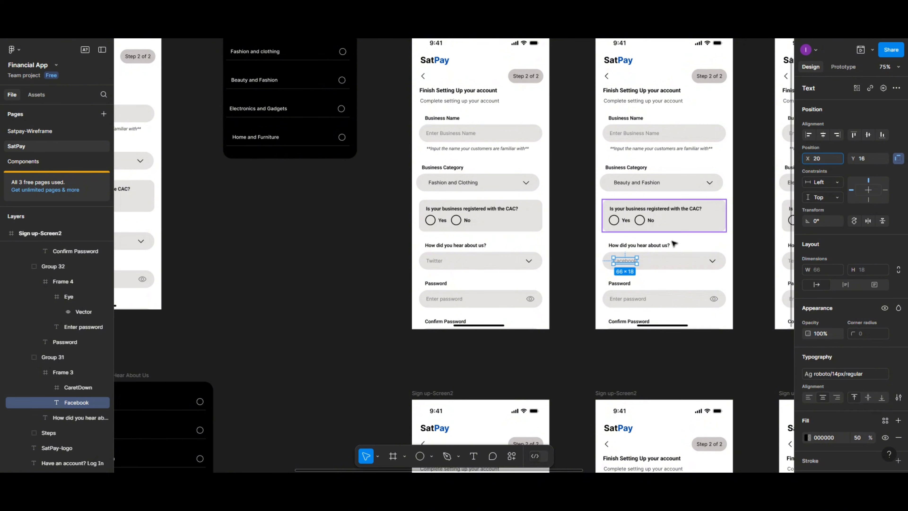
left_click(639, 267)
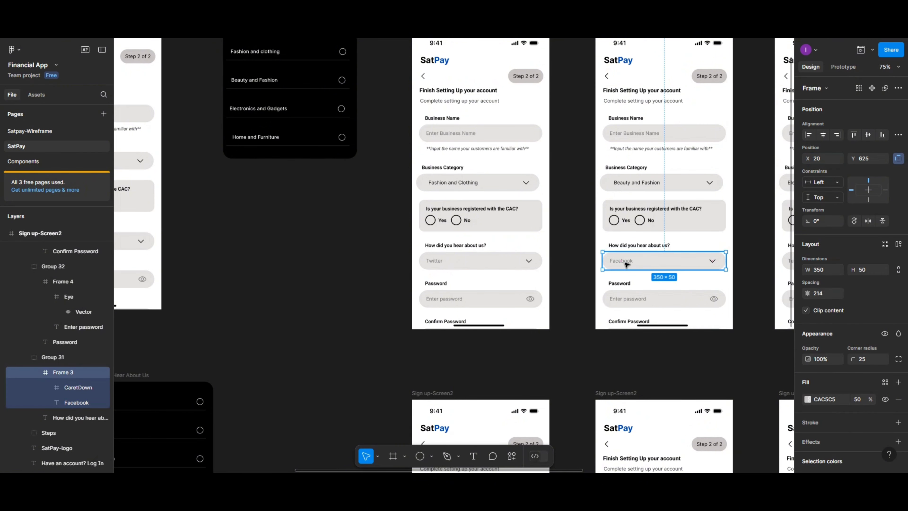
Connect the Instagram row of the How Did You Hear About Us frame to the Sign up-Screen2 frame showing Electronics and Gadgets
scroll(269, 351, "left", 3)
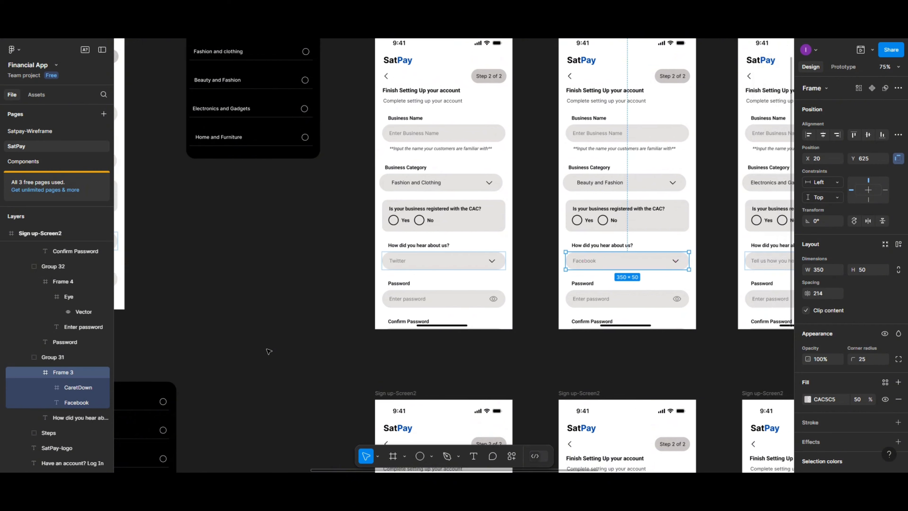
scroll(269, 351, "down", 2)
scroll(269, 351, "down", 2)
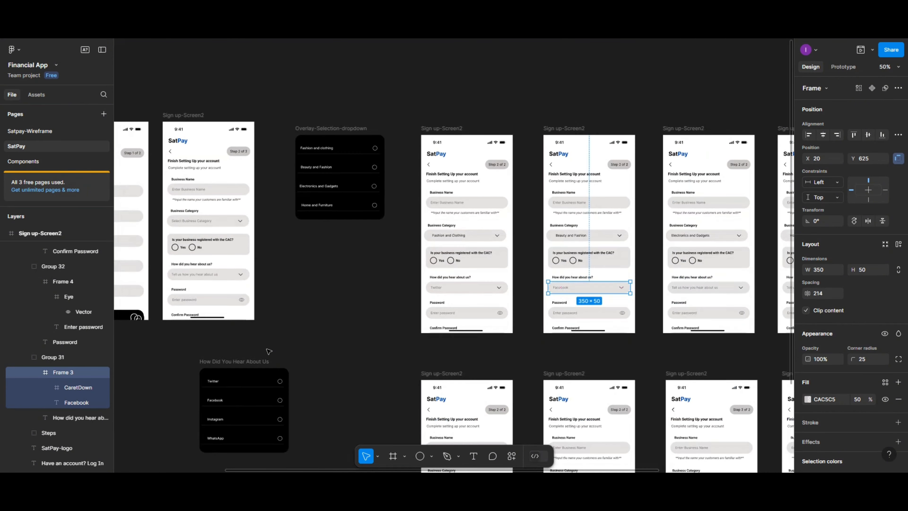
scroll(269, 352, "up", 5)
scroll(269, 351, "down", 2)
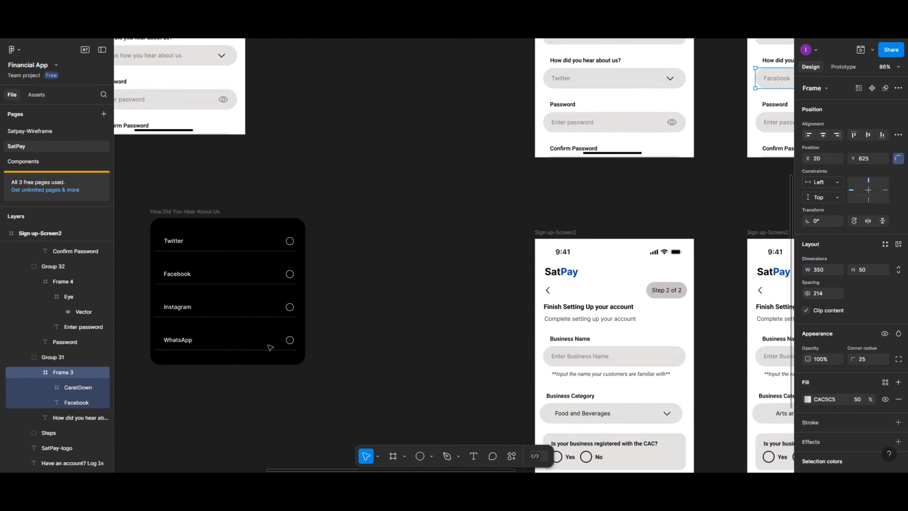
left_click(290, 309)
left_click(290, 309)
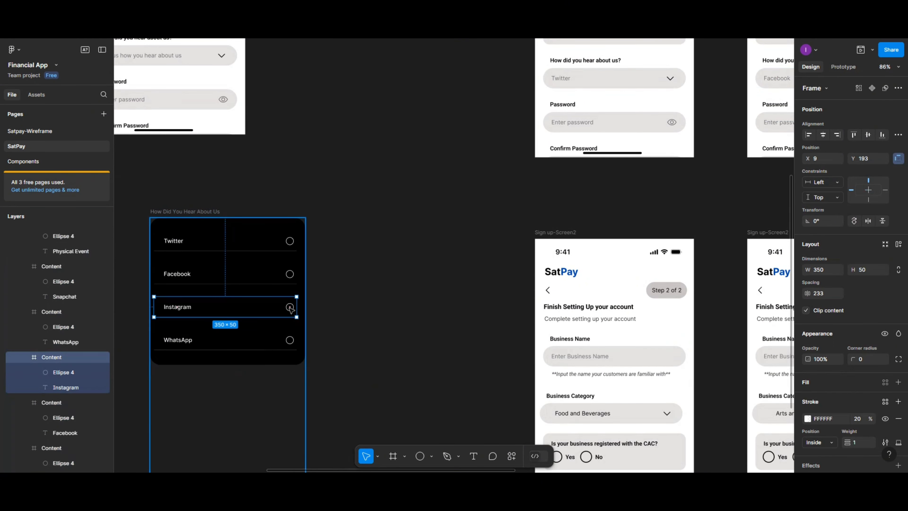
left_click(844, 67)
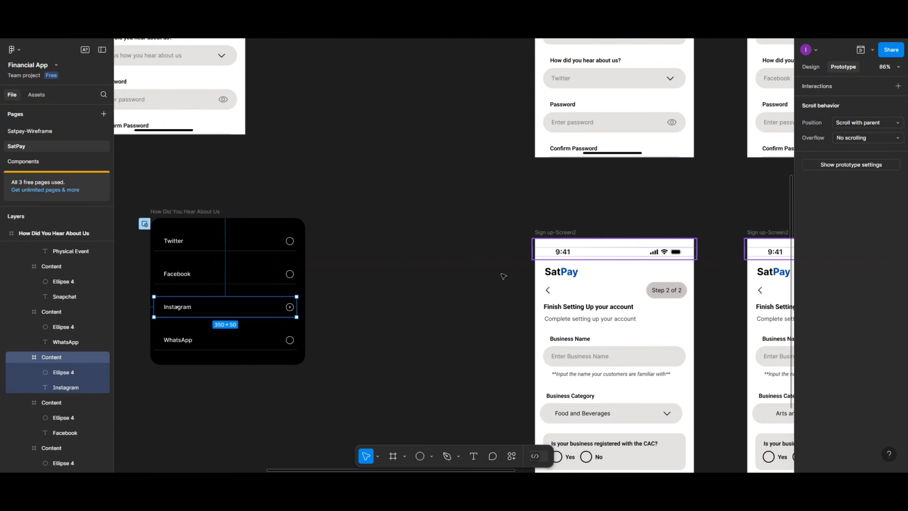
scroll(468, 289, "right", 3)
scroll(467, 289, "right", 5)
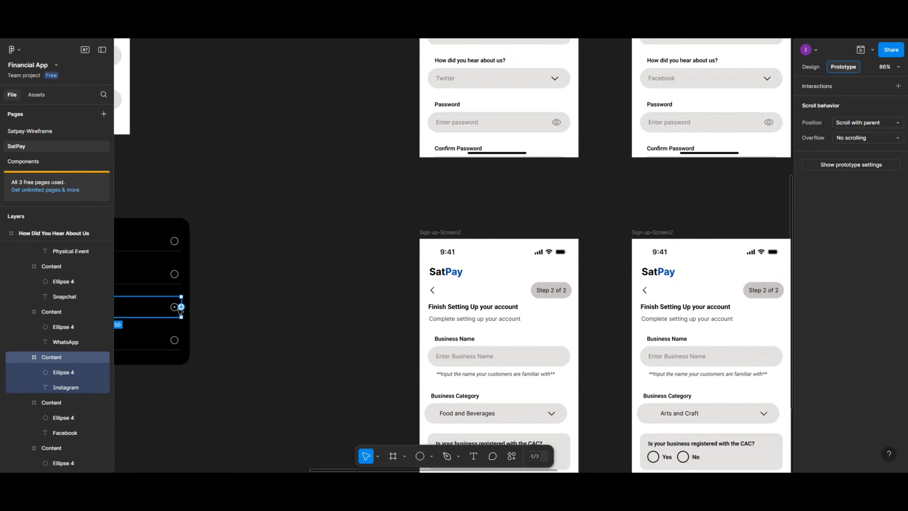
left_click_drag(181, 306, 747, 149)
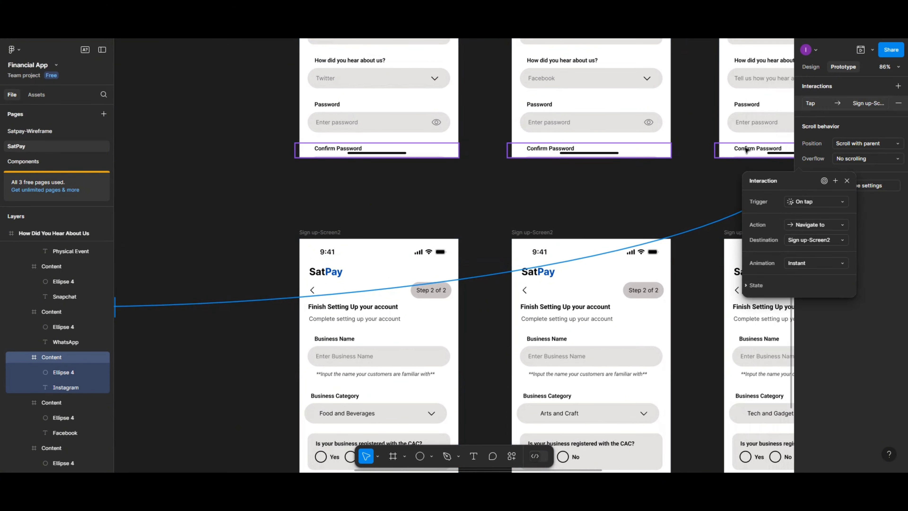
key("Escape")
Replace the "How did you hear about us?" placeholder with "Instagram" on the Electronics and Gadgets screen and shift the text left to about X 23
scroll(747, 150, "up", 5)
scroll(747, 150, "right", 4)
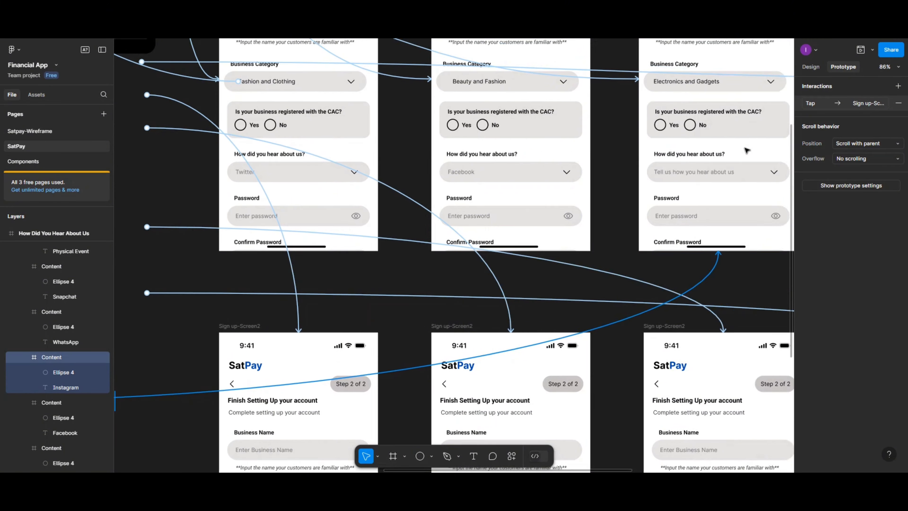
scroll(747, 150, "right", 3)
left_click(606, 176)
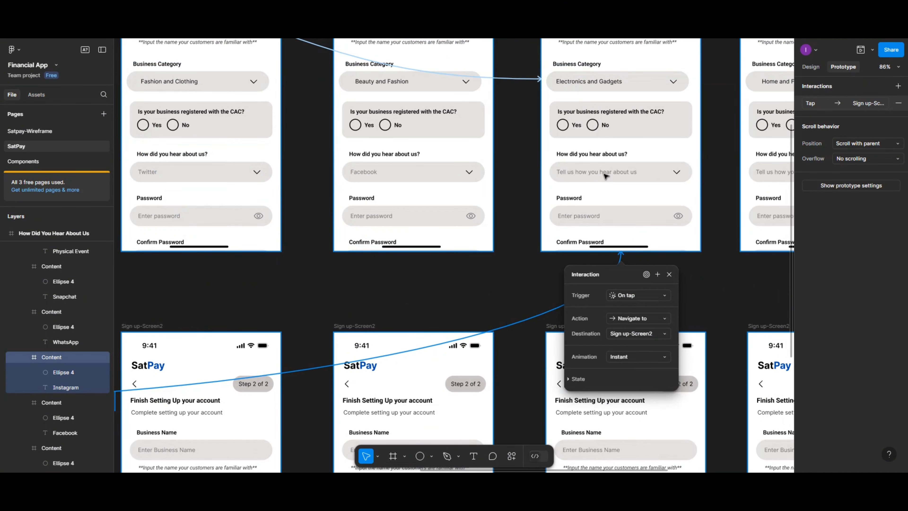
left_click(605, 175)
double_click(600, 174)
double_click(600, 173)
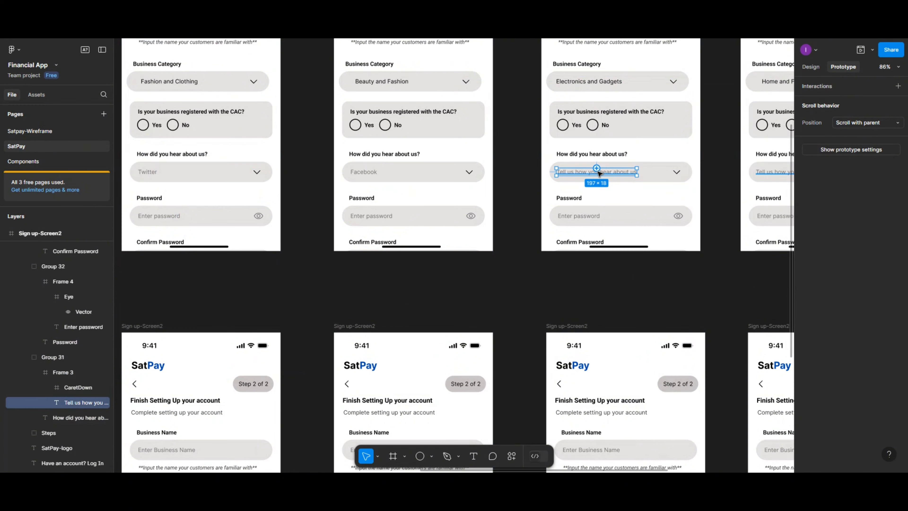
double_click(611, 172)
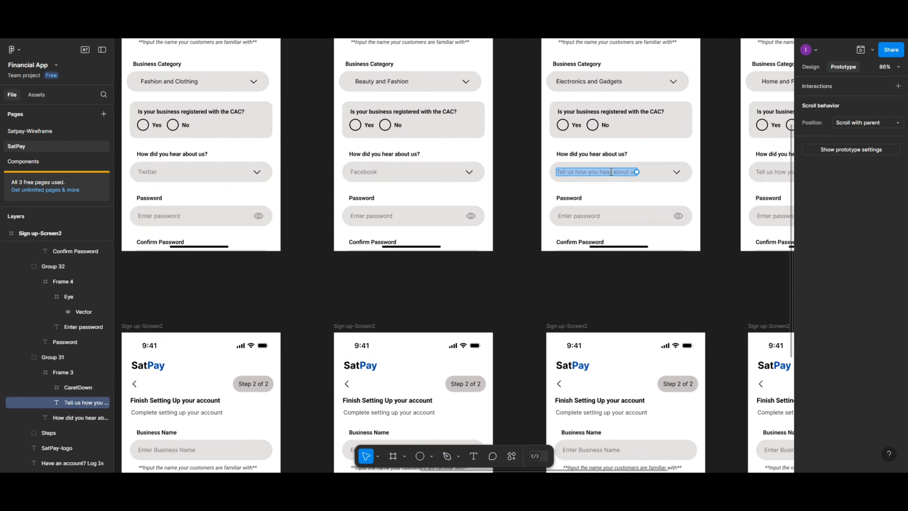
type("I")
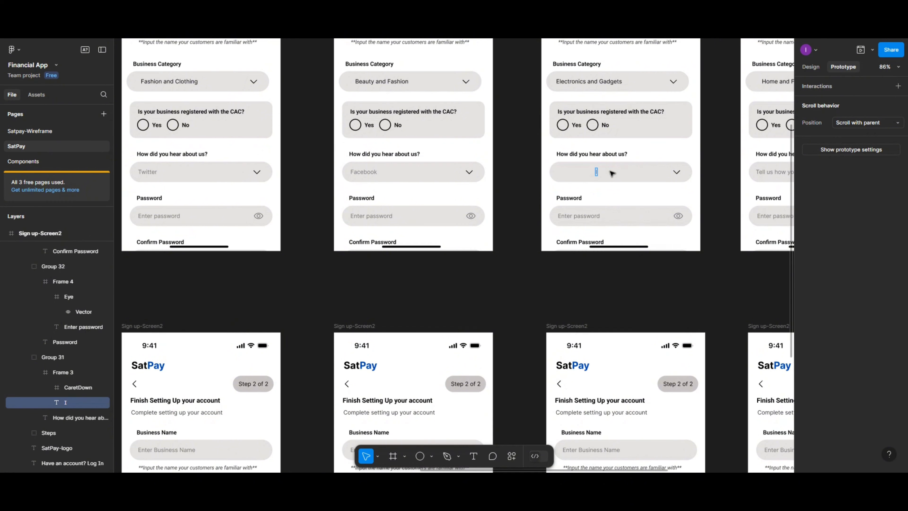
type("nstagram")
left_click(812, 67)
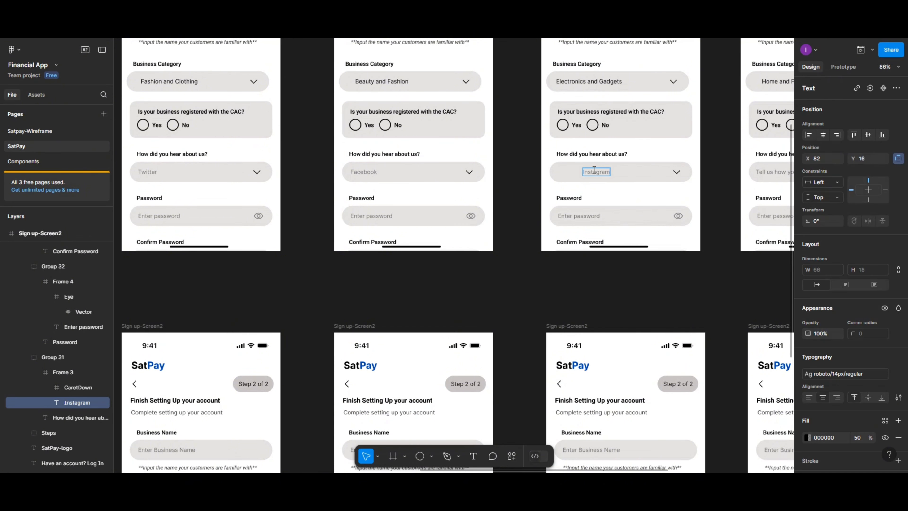
left_click_drag(600, 175, 578, 174)
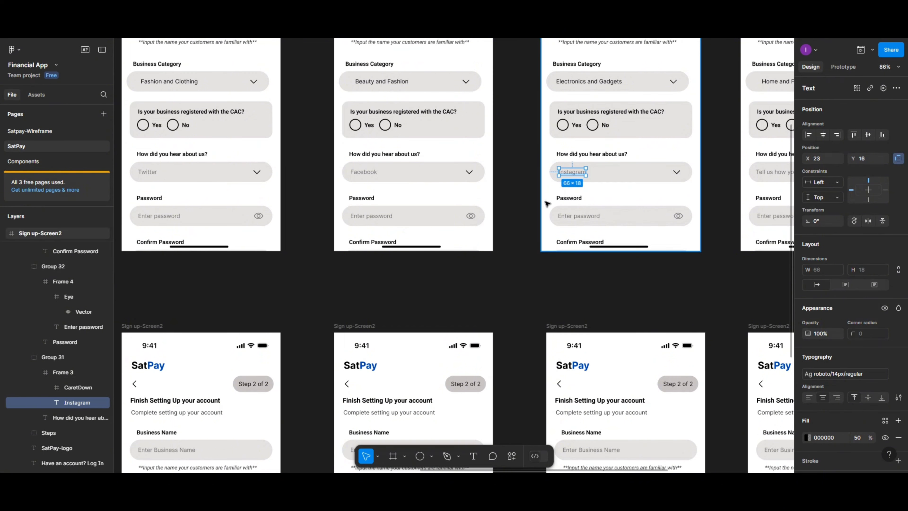
Connect the Instagram field's caret to the How Did You Hear About Us frame, opening it on tap as a manually positioned overlay
left_click(676, 173)
key("shift+e")
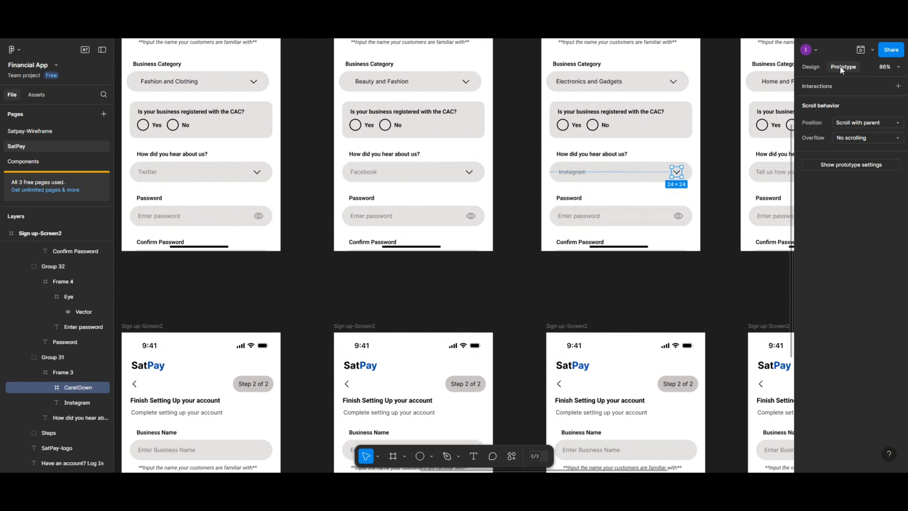
left_click_drag(672, 172, 170, 348)
scroll(222, 351, "up", 1)
scroll(193, 348, "left", 6)
scroll(193, 348, "left", 3)
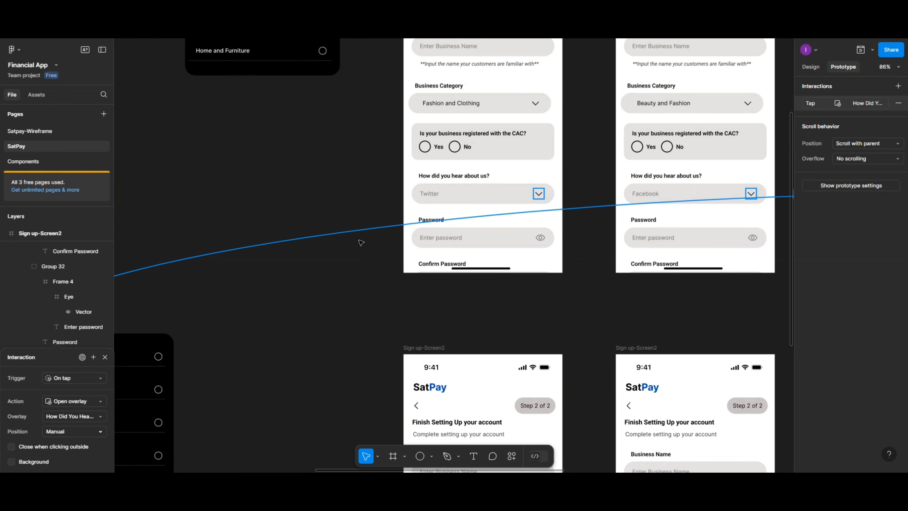
key("Escape")
scroll(356, 251, "left", 2)
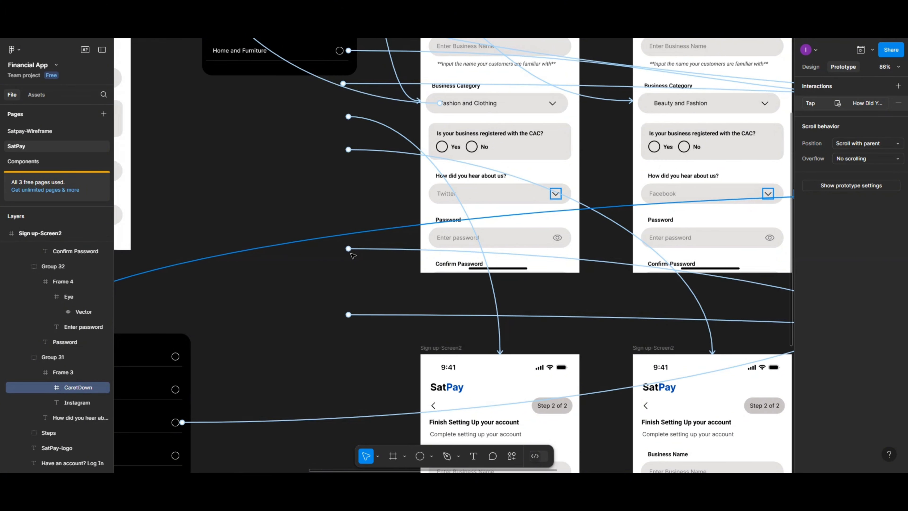
Connect the Facebook field's caret on the Beauty and Fashion screen to the How Did You Hear About Us frame as a tap-triggered overlay
scroll(354, 261, "left", 5)
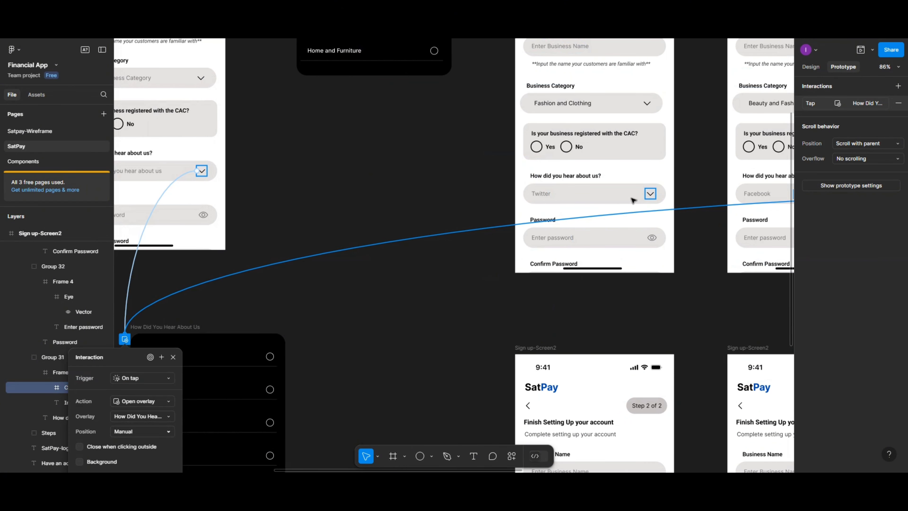
scroll(717, 178, "right", 2)
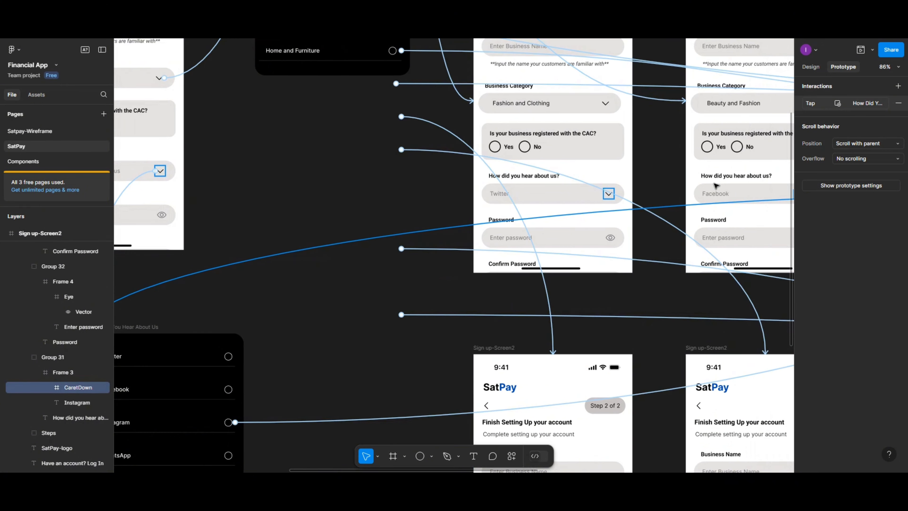
scroll(715, 182, "down", 3)
key("Escape")
scroll(711, 161, "right", 7)
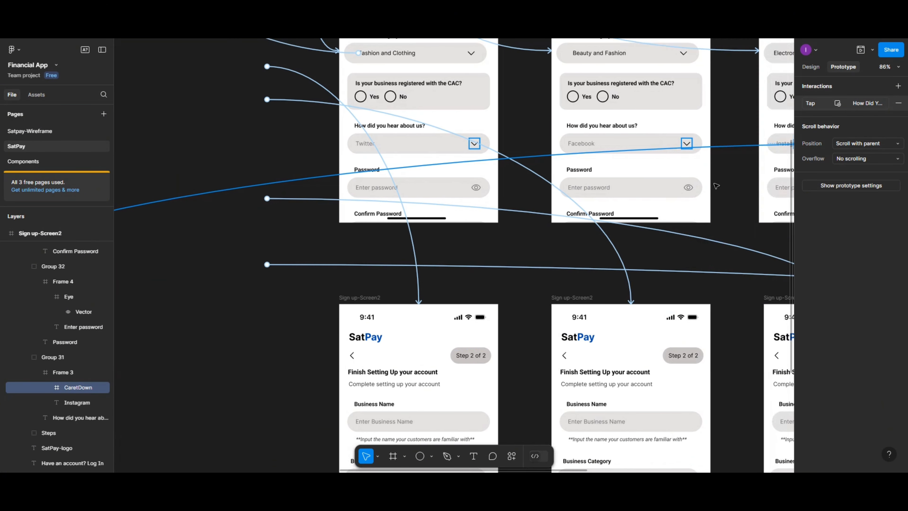
left_click(686, 144)
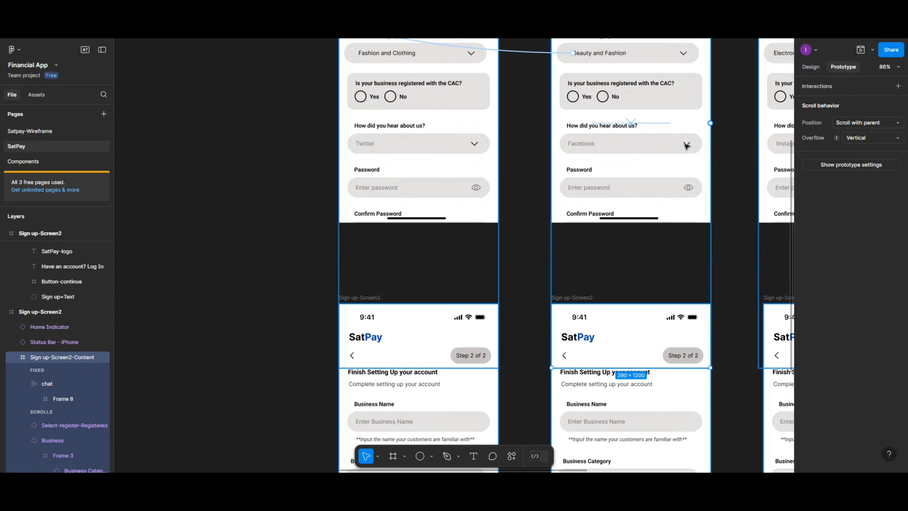
double_click(687, 144)
double_click(687, 144)
double_click(687, 143)
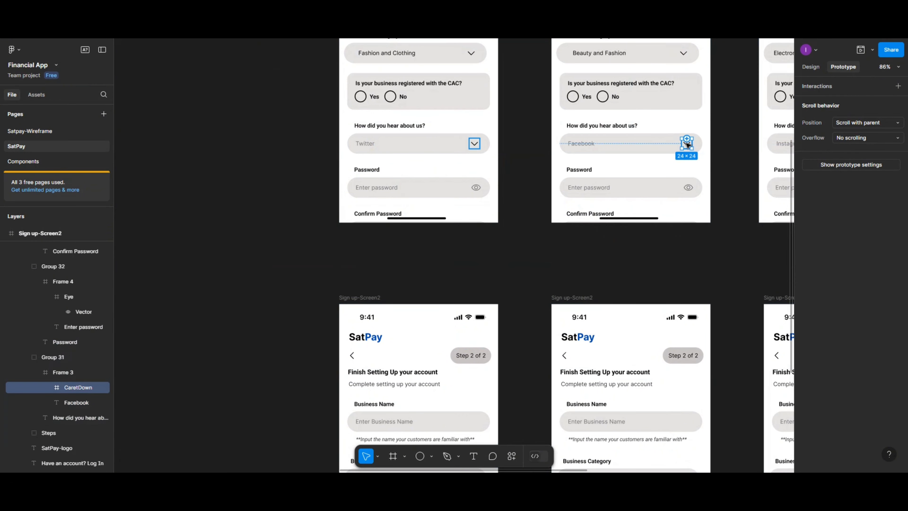
left_click_drag(687, 147, 175, 325)
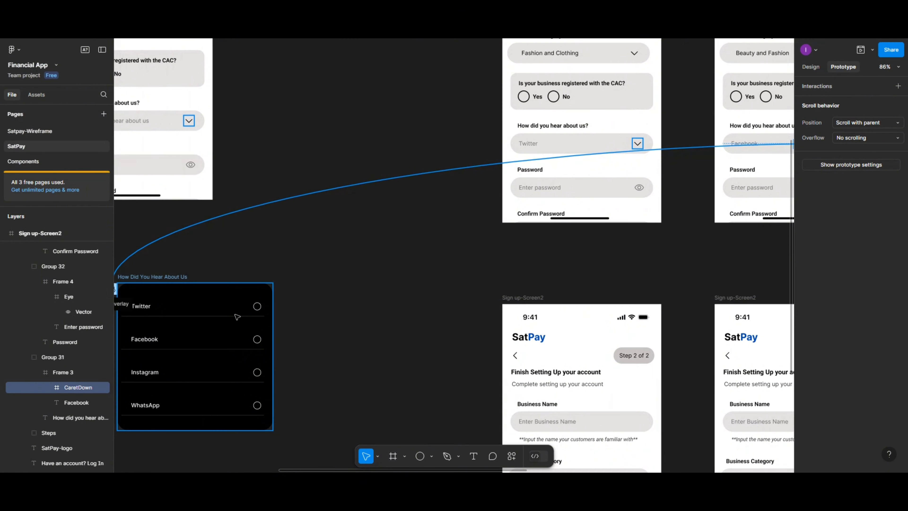
left_click_drag(237, 317, 237, 317)
left_click(436, 332)
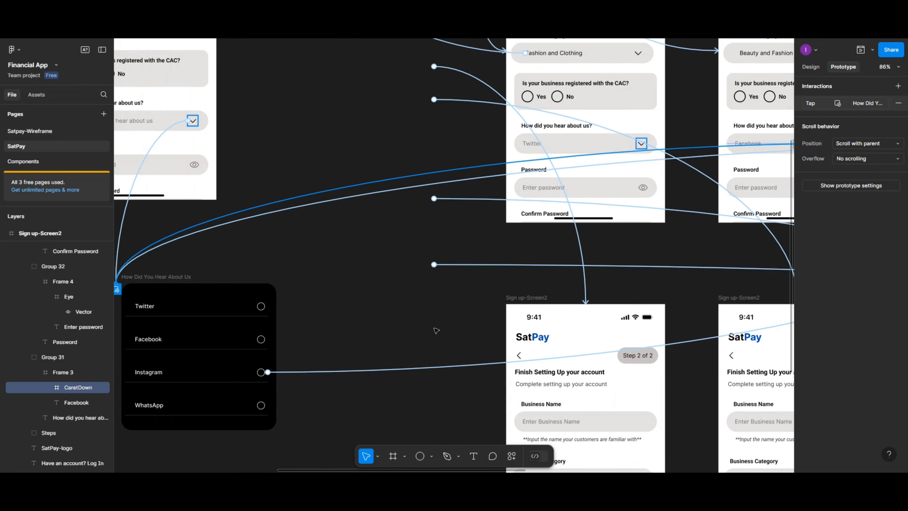
Reposition the Facebook caret's overlay over the lower part of the Beauty and Fashion screen, within the screen's width
scroll(433, 334, "right", 2)
scroll(432, 334, "right", 10)
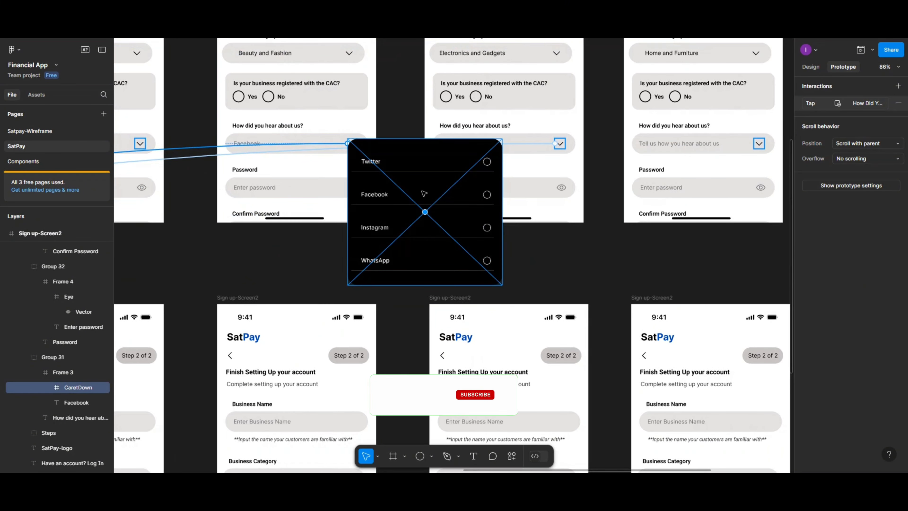
left_click_drag(431, 177, 290, 127)
Connect the Twitter field's caret to the How Did You Hear About Us frame as an overlay and position it over the Fashion and Clothing screen
scroll(339, 187, "left", 10)
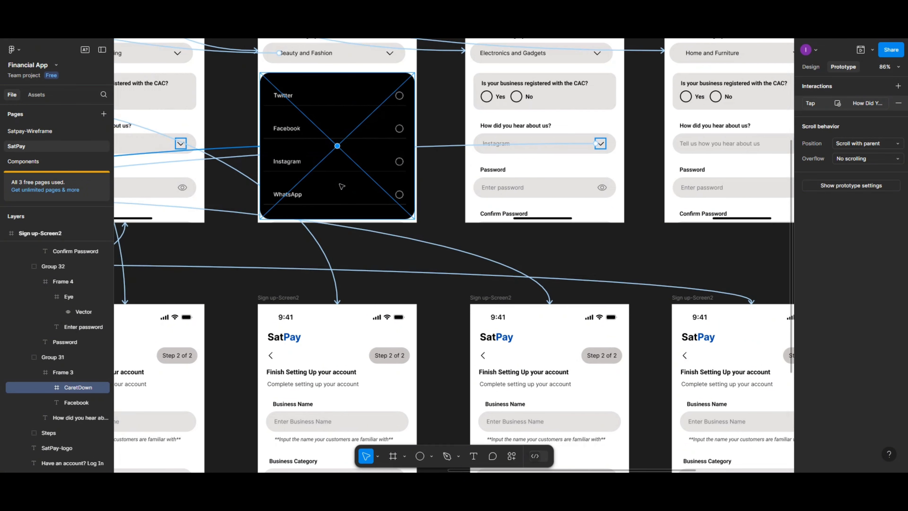
scroll(393, 182, "left", 3)
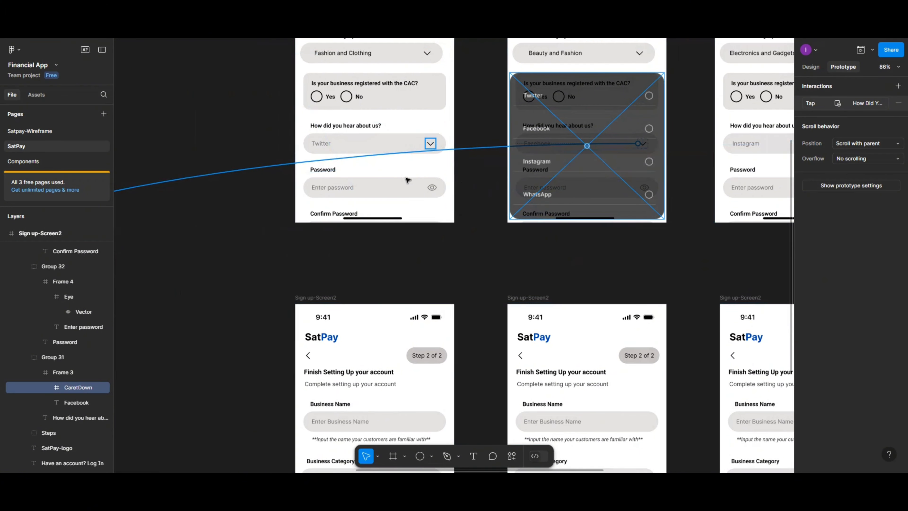
scroll(432, 149, "left", 1)
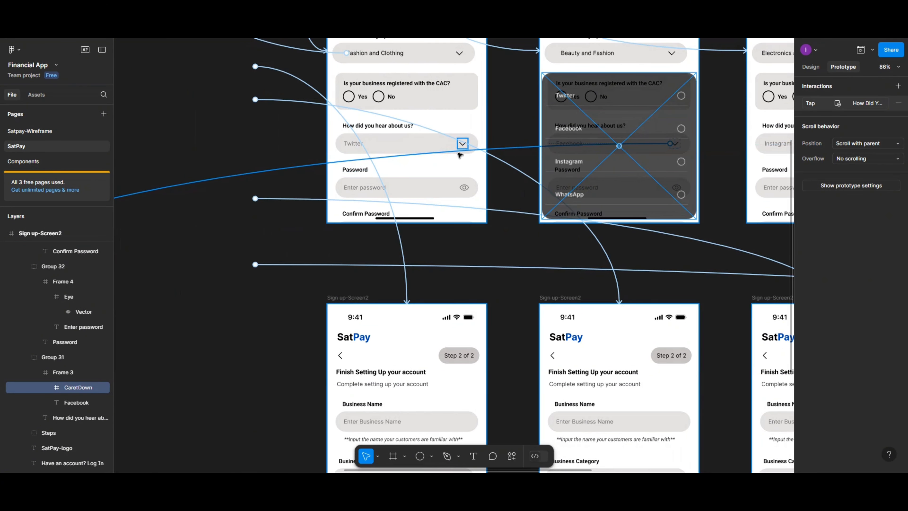
left_click(463, 148)
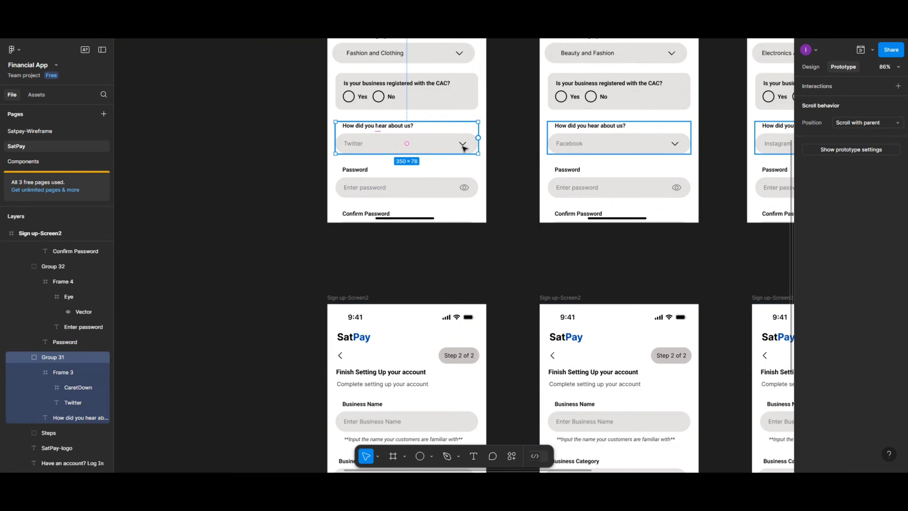
double_click(463, 148)
double_click(463, 148)
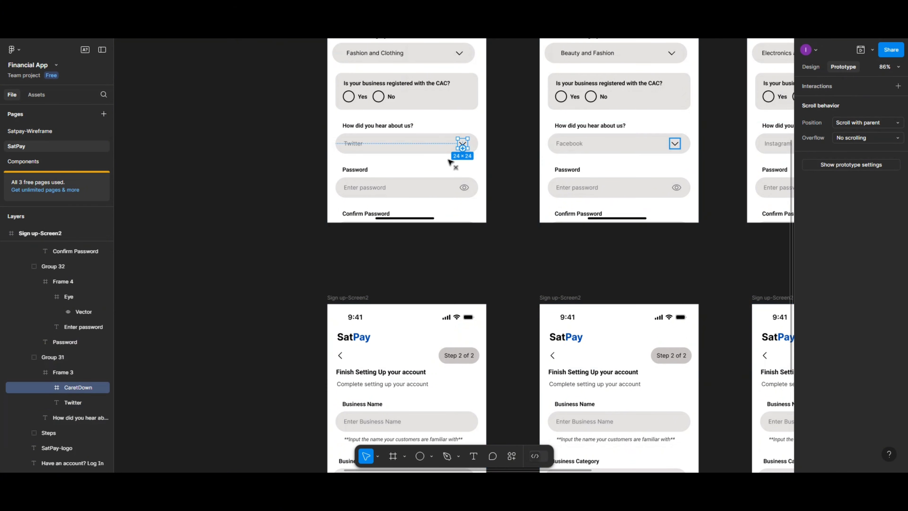
left_click_drag(462, 149, 129, 318)
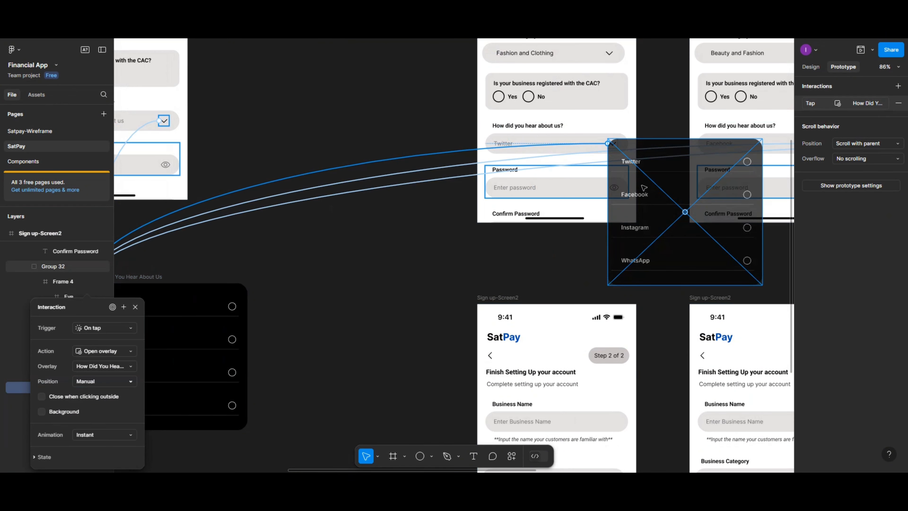
left_click_drag(644, 187, 547, 119)
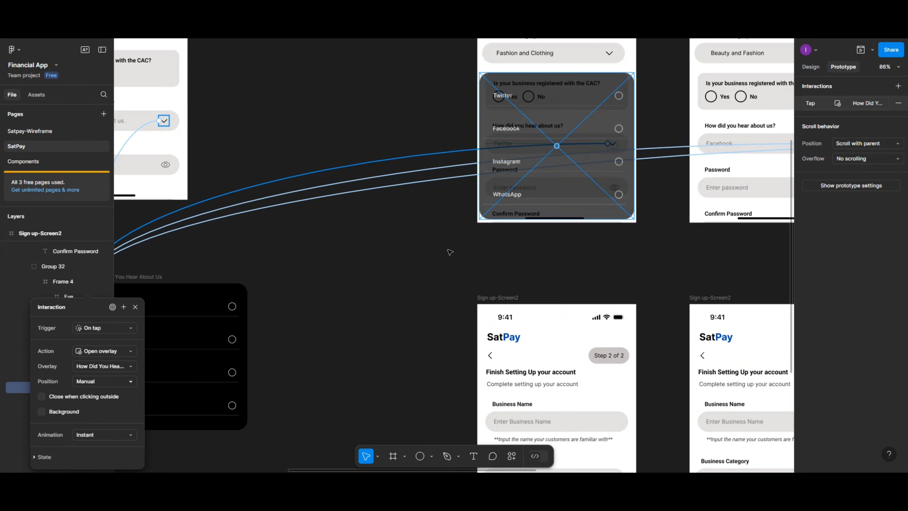
Check the caret interactions on the Home and Furniture, Electronics and Gadgets, and Fashion and Clothing screens
scroll(422, 300, "right", 10)
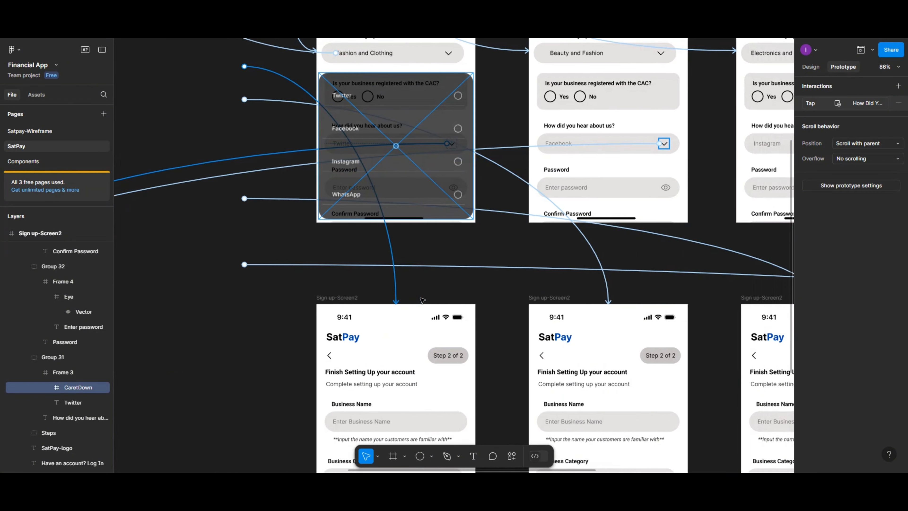
scroll(422, 300, "right", 5)
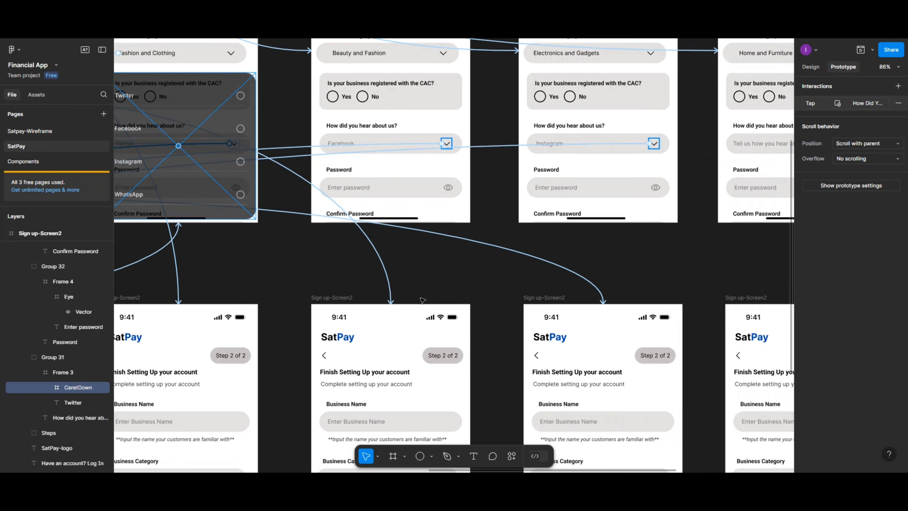
scroll(423, 300, "right", 7)
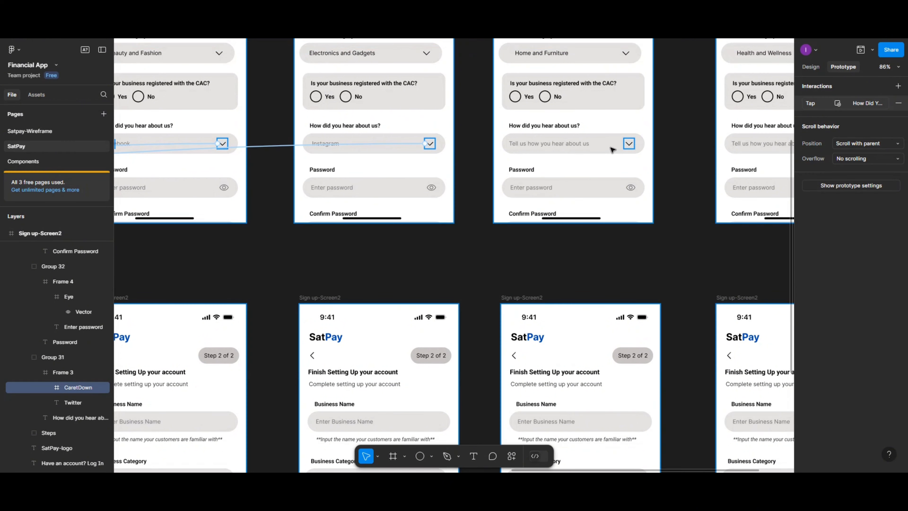
left_click(629, 144)
double_click(630, 145)
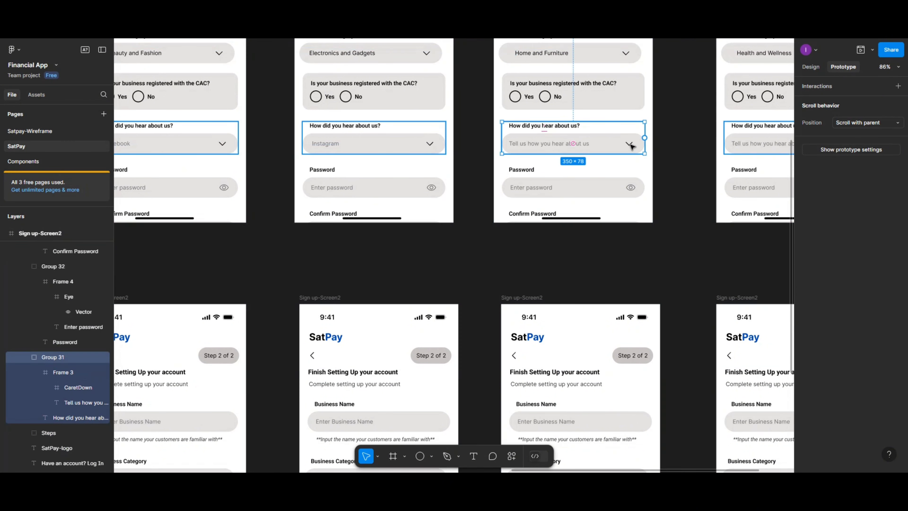
left_click(631, 145)
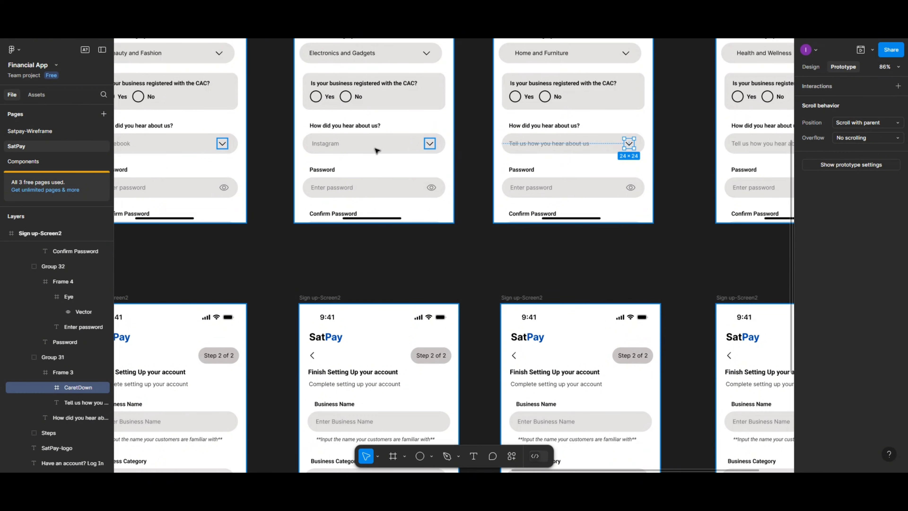
left_click(428, 146)
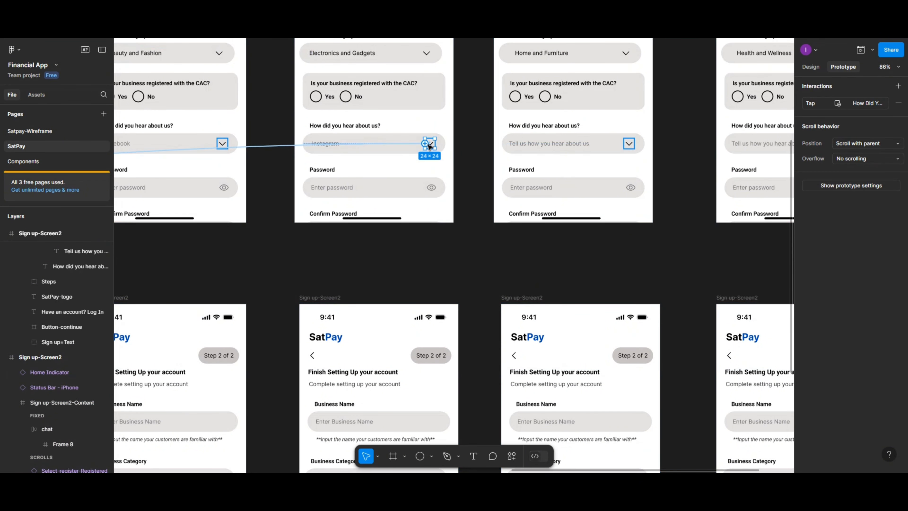
scroll(399, 170, "left", 5)
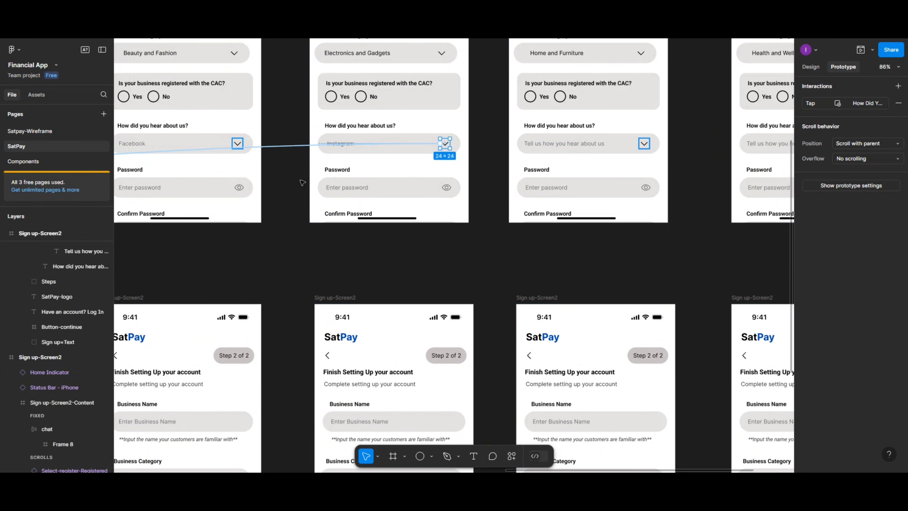
scroll(304, 185, "left", 12)
left_click(378, 146)
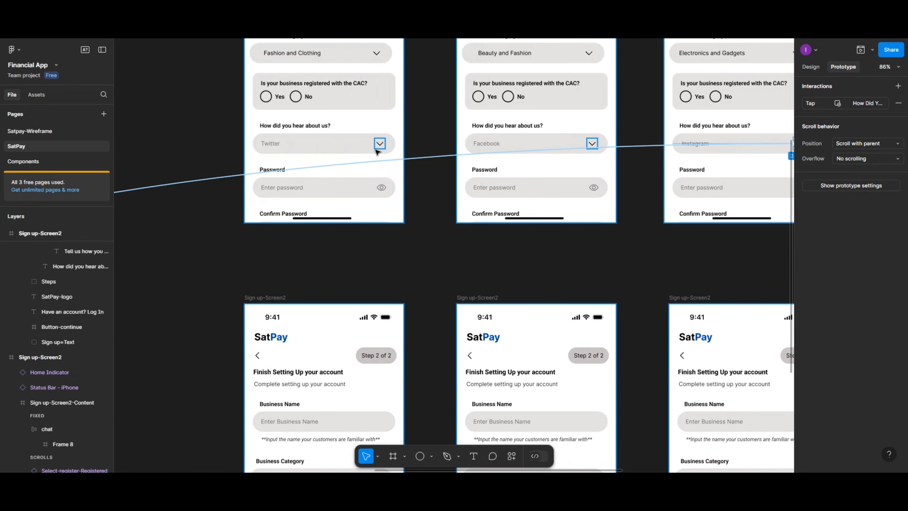
left_click(380, 147)
scroll(390, 203, "right", 3)
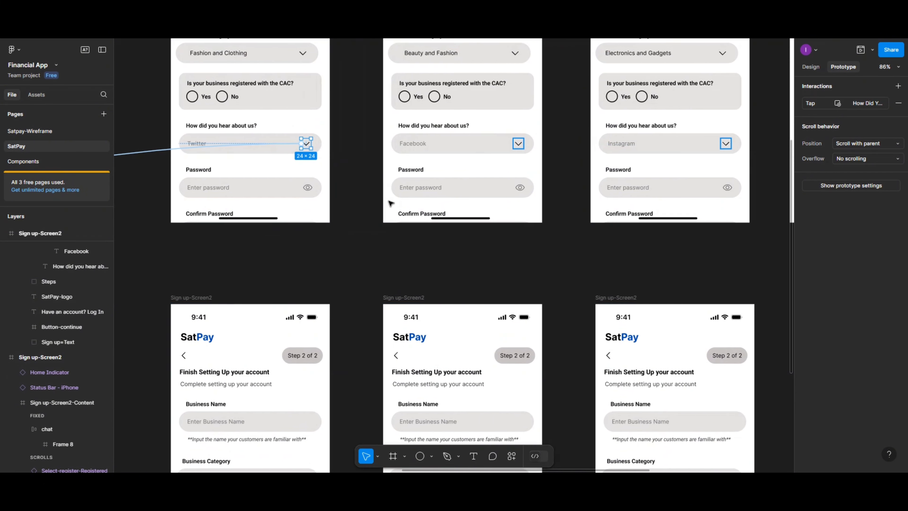
Select the WhatsApp row in the How Did You Hear About Us frame
scroll(391, 203, "left", 10)
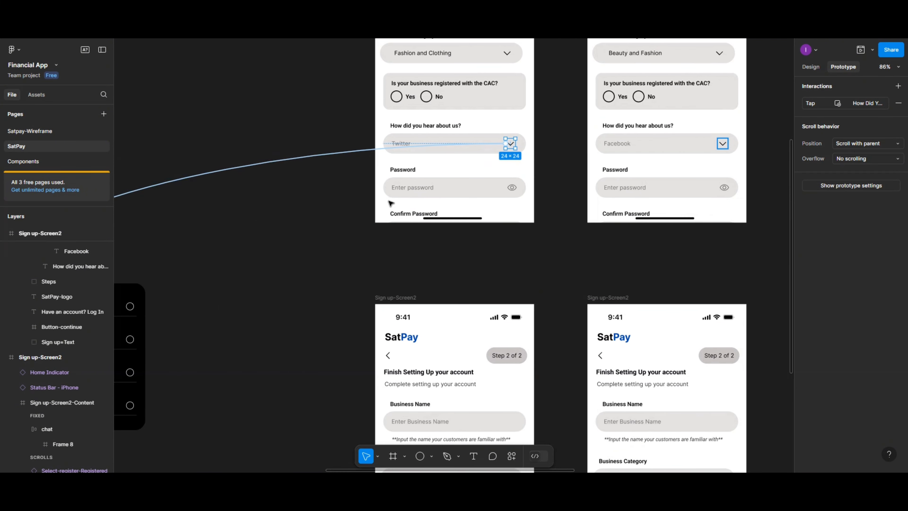
scroll(274, 260, "left", 4)
scroll(273, 290, "down", 1)
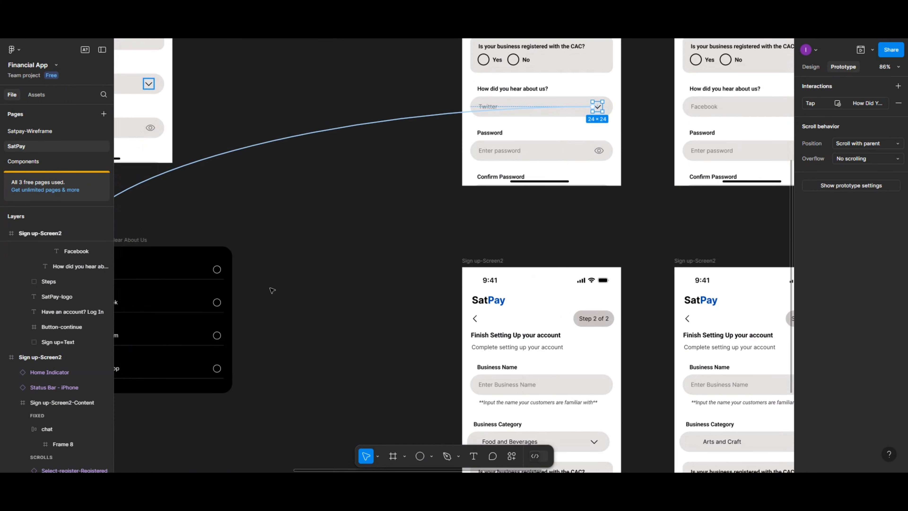
scroll(274, 290, "left", 3)
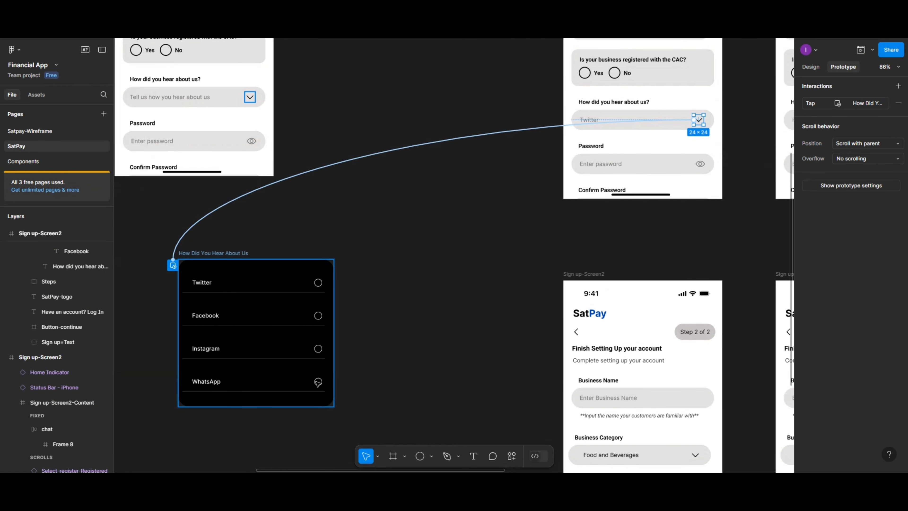
left_click(318, 382)
double_click(317, 382)
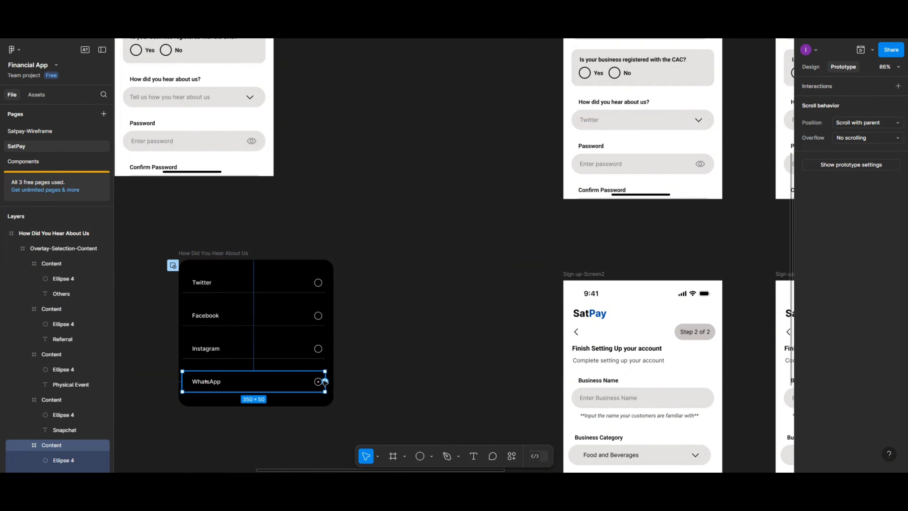
left_click_drag(325, 382, 614, 247)
left_click_drag(325, 382, 679, 246)
scroll(665, 239, "right", 2)
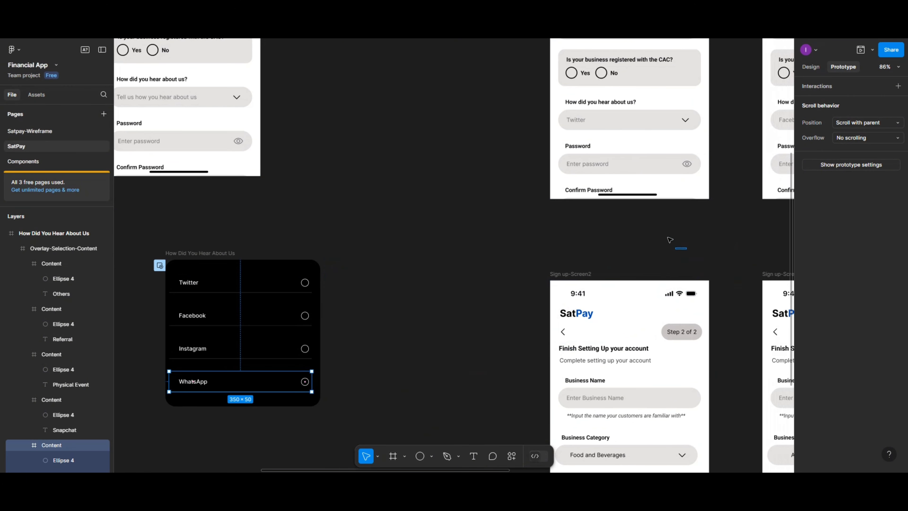
right_click(667, 235)
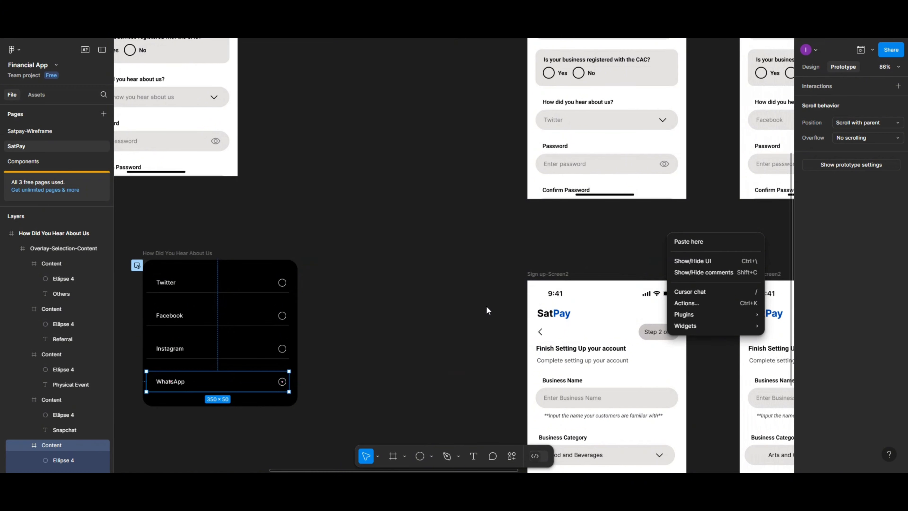
left_click(442, 292)
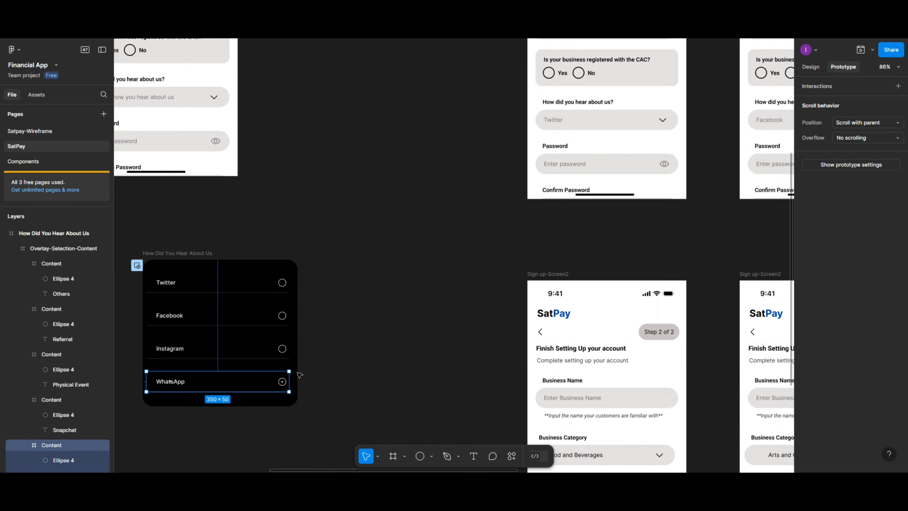
Connect the WhatsApp row to the Sign up-Screen2 frame showing Home and Furniture, navigating on tap with instant animation
left_click_drag(290, 382, 770, 176)
scroll(770, 176, "up", 2)
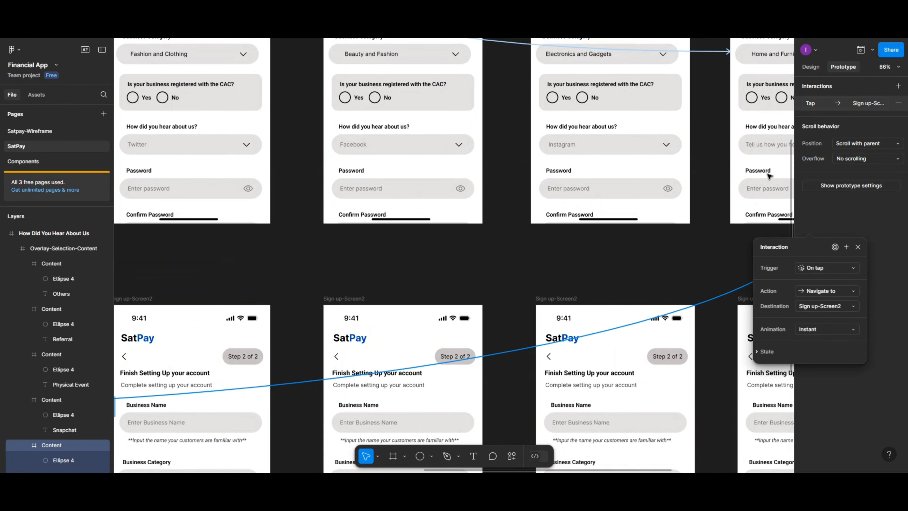
Replace the "Tell us how you hear about us" placeholder on the Home and Furniture screen with "WhatsApp"
scroll(770, 175, "right", 5)
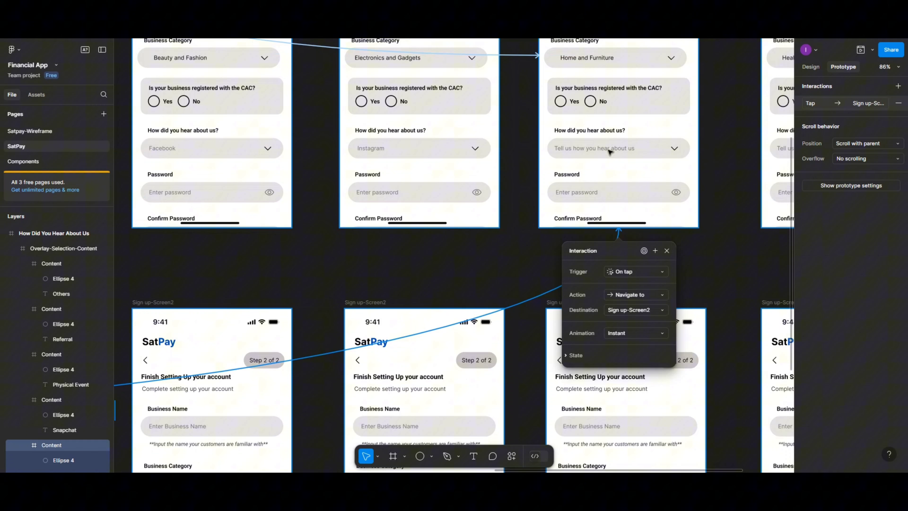
left_click(610, 152)
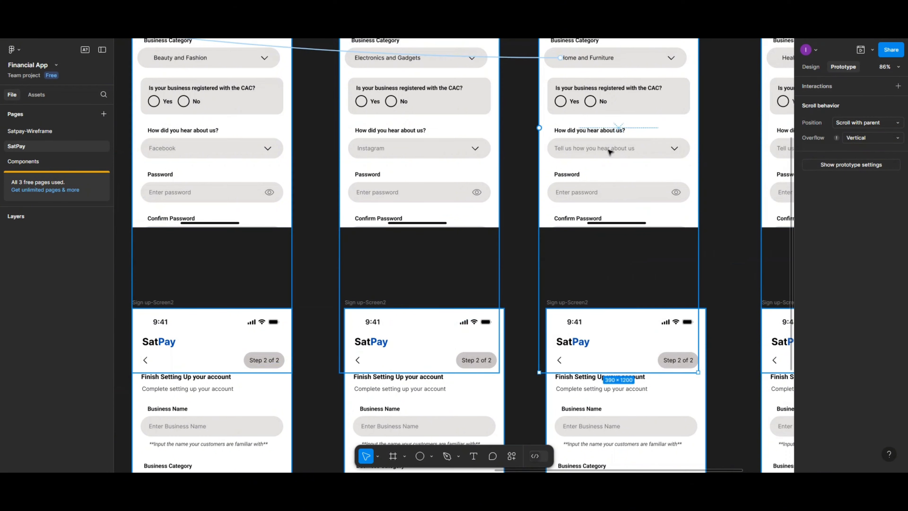
double_click(610, 151)
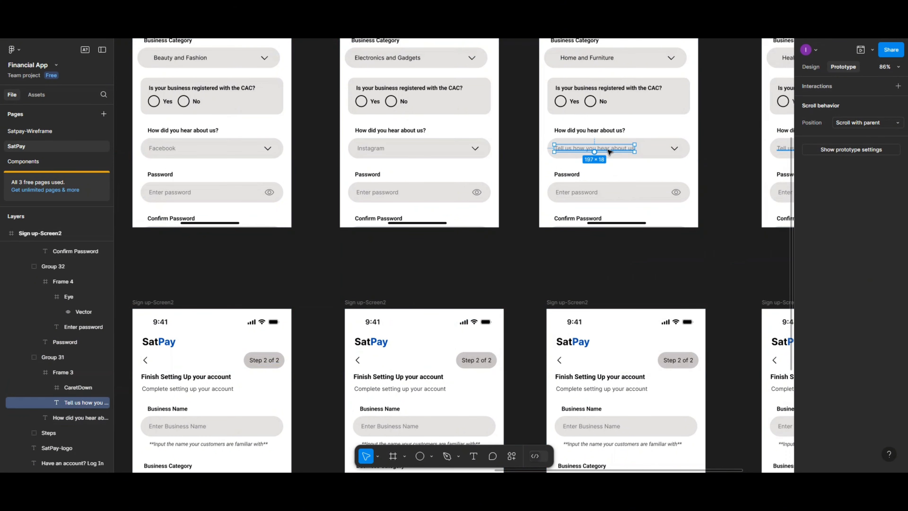
double_click(610, 151)
type("w")
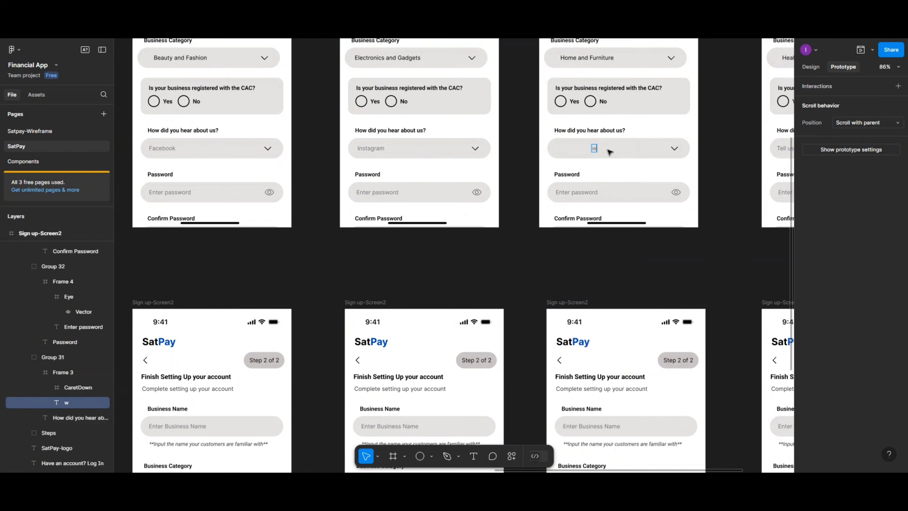
type("HATSaPP")
type("sApp")
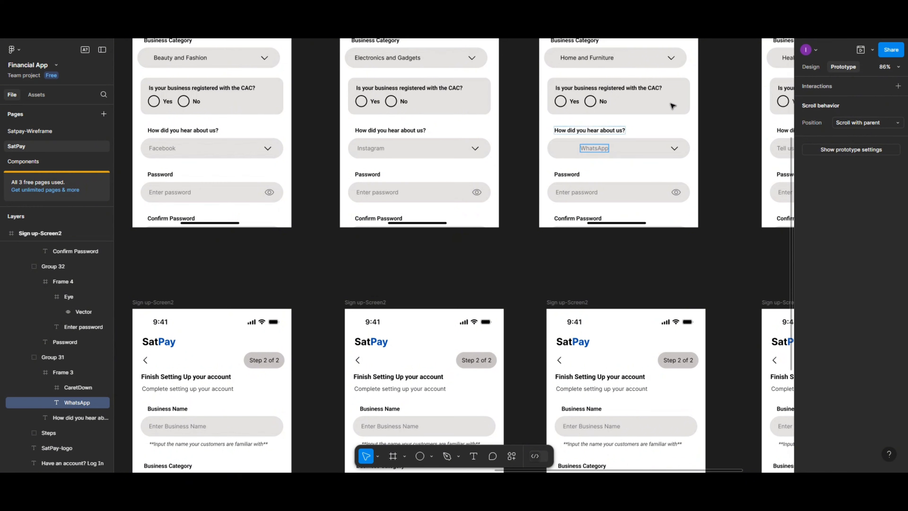
Move the WhatsApp text to the start of its field and set its X position to 20
left_click(813, 67)
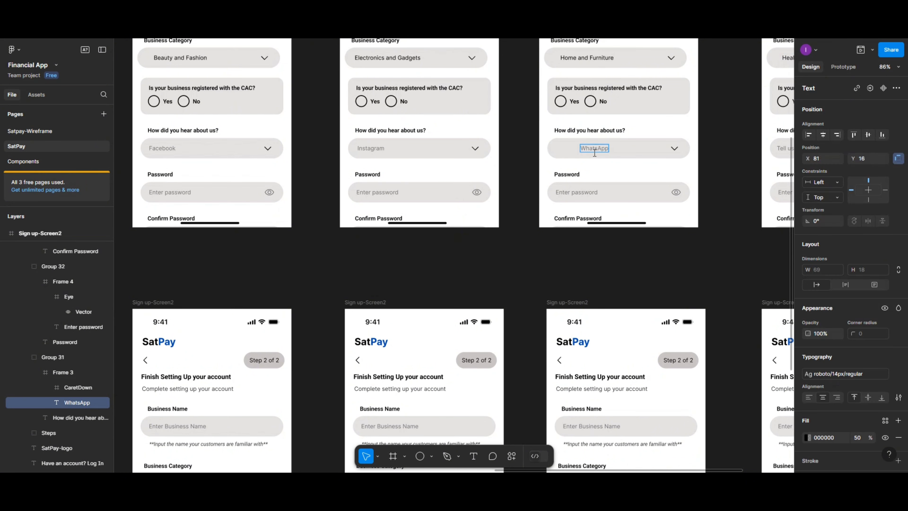
key("Escape")
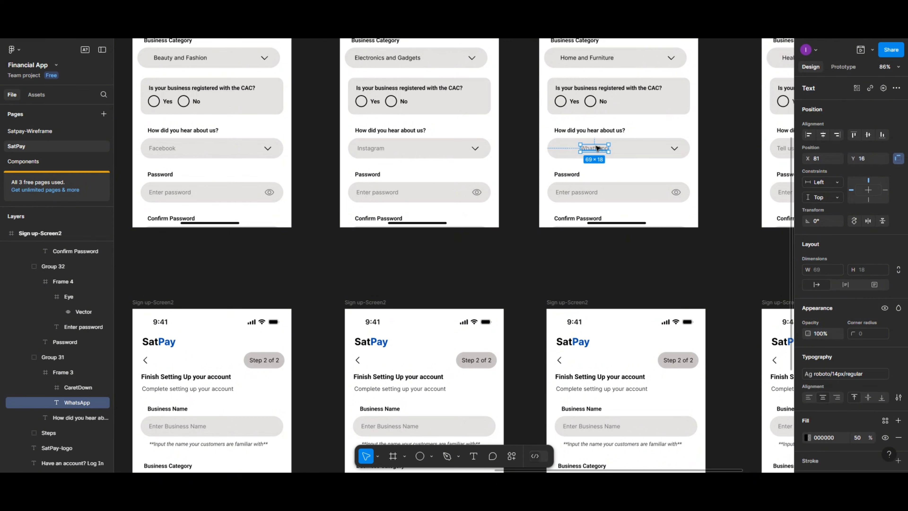
left_click_drag(585, 148, 561, 148)
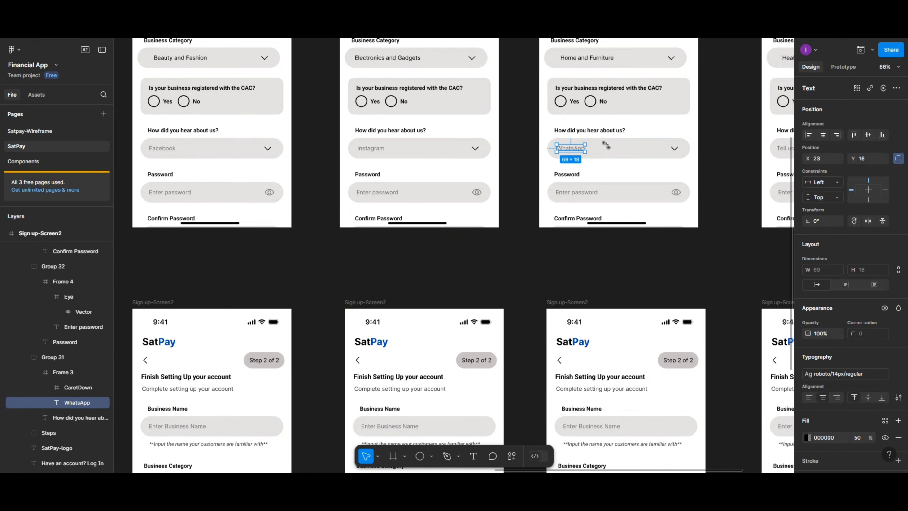
left_click(832, 160)
type("20")
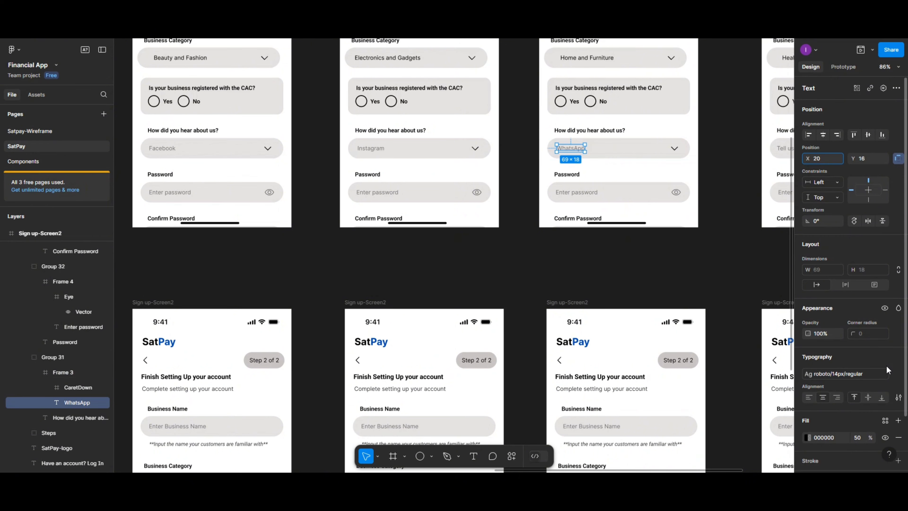
key("Return")
Apply the robboto/14px/medium text style to the WhatsApp text and set its fill to 000000 at 100% opacity
left_click(896, 374)
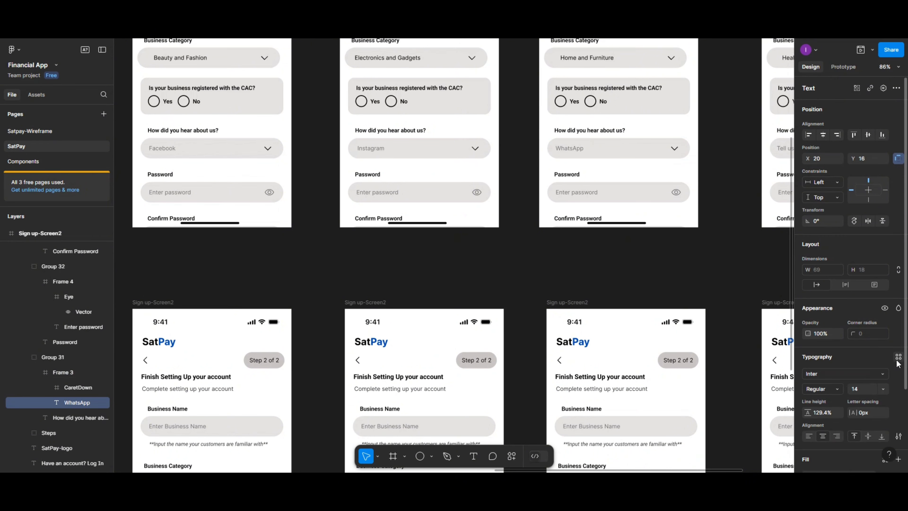
left_click(897, 358)
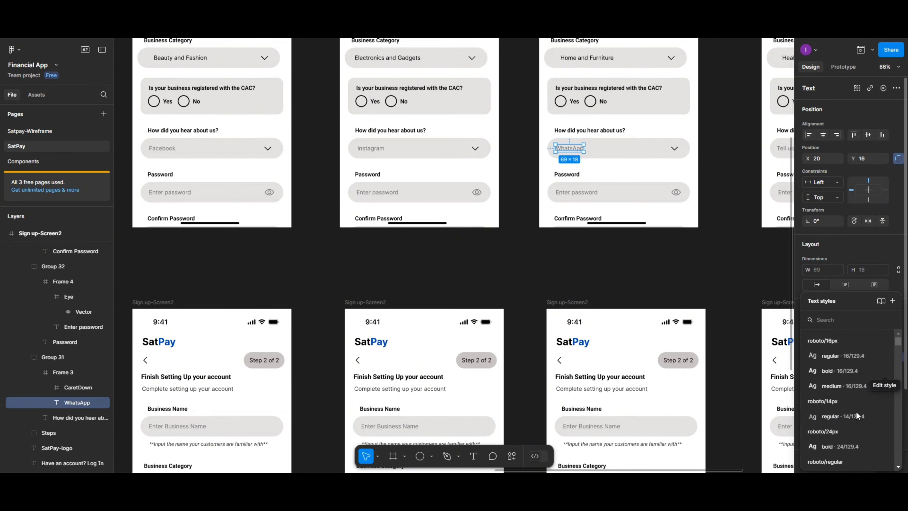
scroll(843, 447, "down", 3)
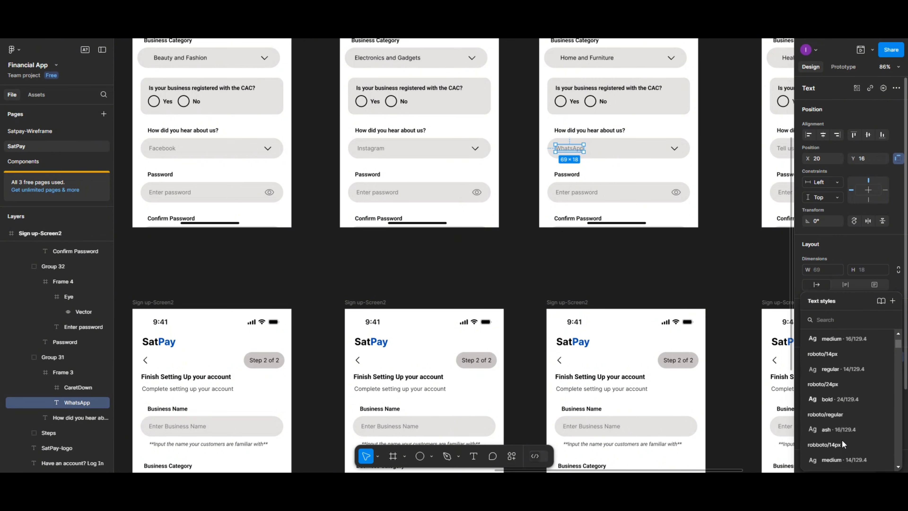
left_click(839, 458)
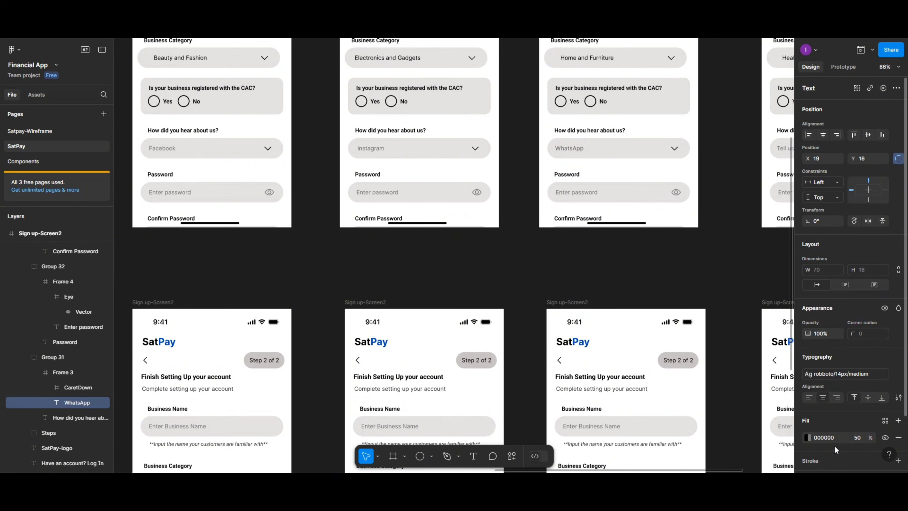
left_click(808, 437)
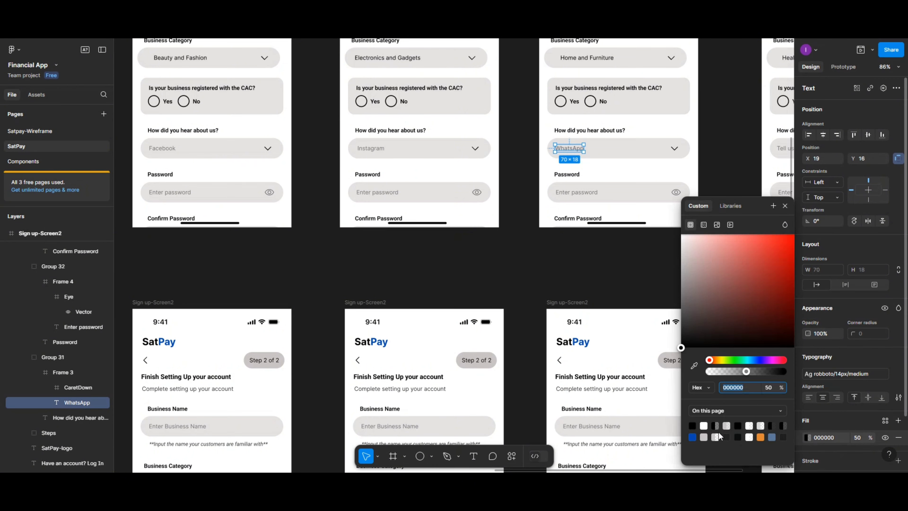
left_click(692, 426)
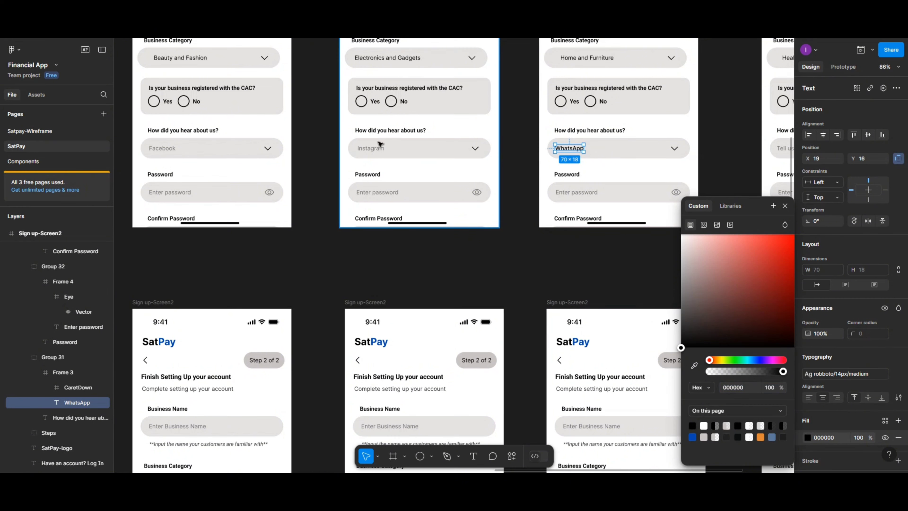
Set the fill of the Instagram text on the Electronics and Gadgets screen to 000000 at 100% opacity
left_click(373, 151)
double_click(373, 150)
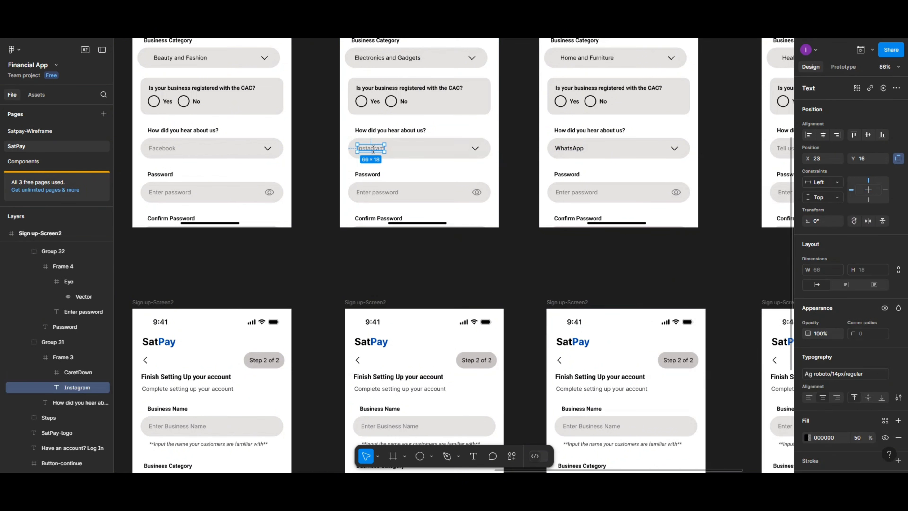
double_click(373, 149)
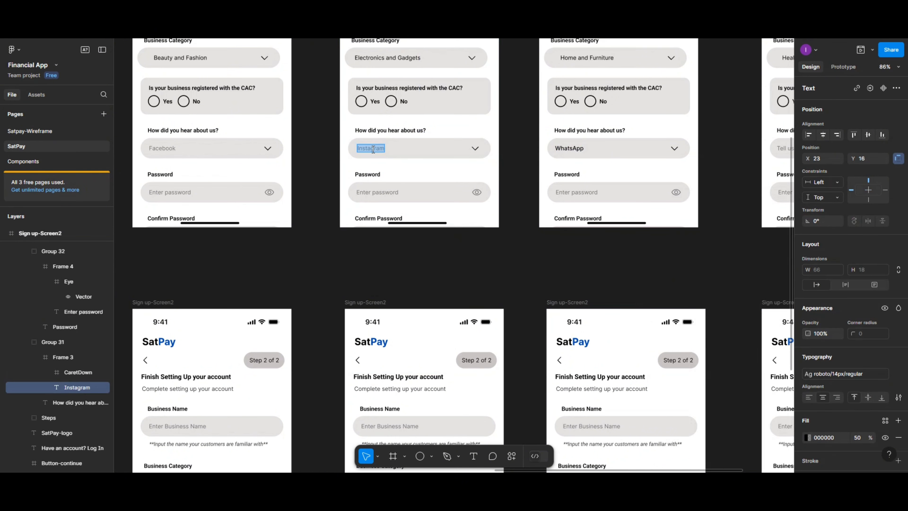
left_click(807, 438)
left_click(704, 423)
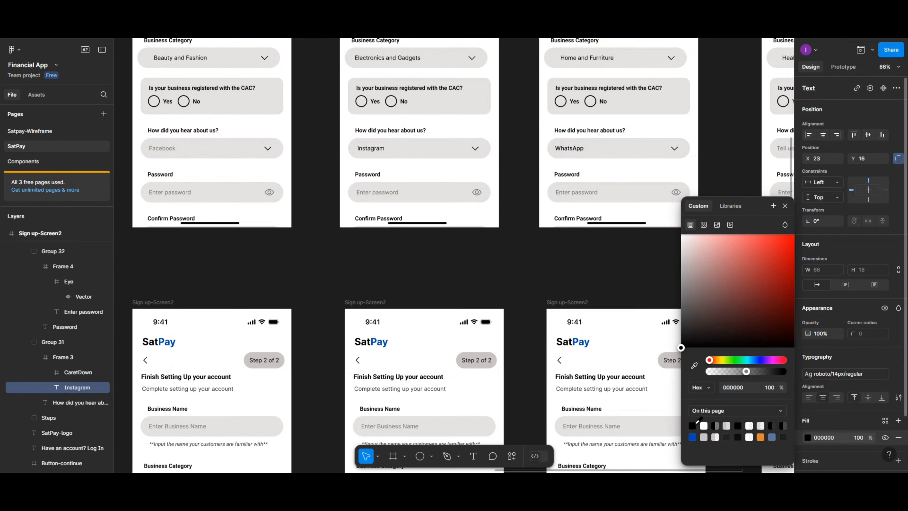
Detach the text style from the WhatsApp text and set its font weight to Regular
left_click(583, 149)
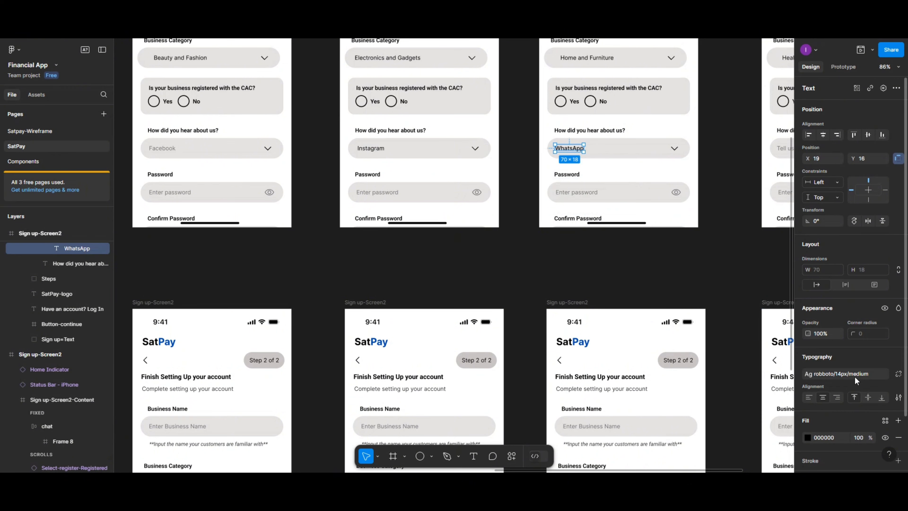
left_click(898, 374)
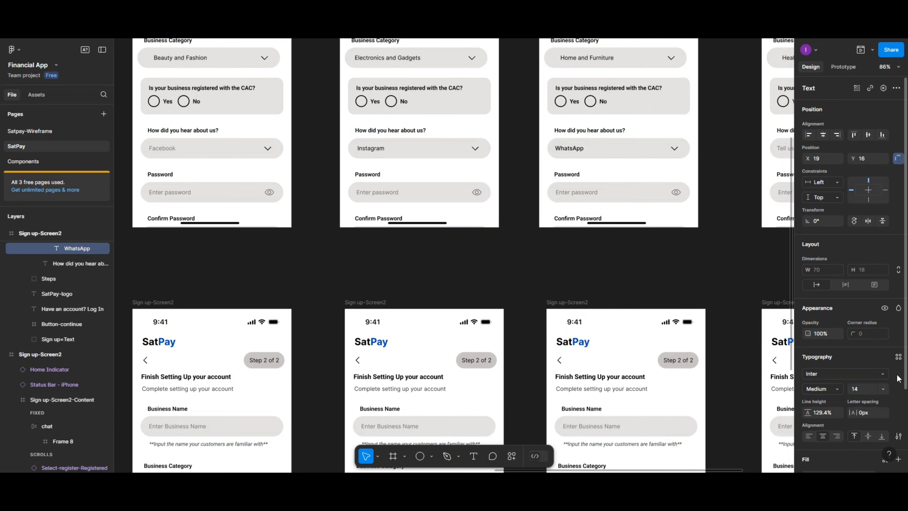
left_click(838, 388)
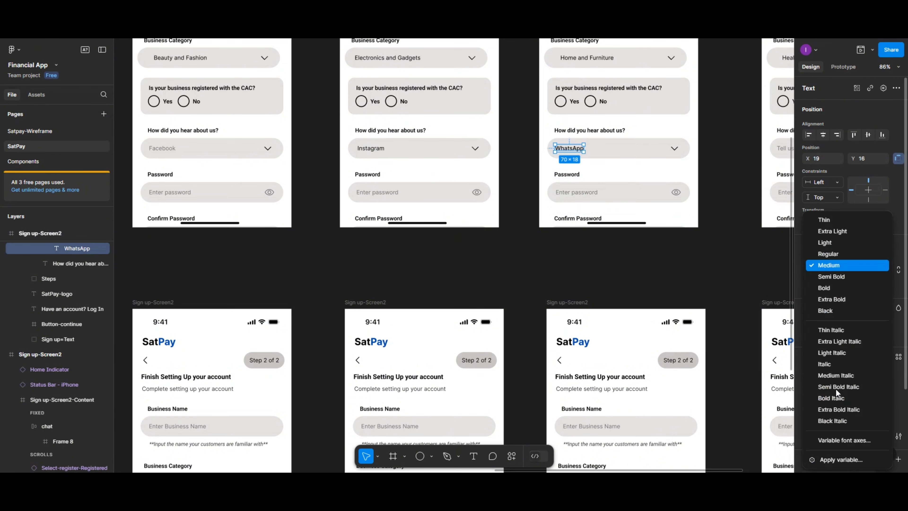
left_click(833, 257)
Select the Facebook text in the "How did you hear about us?" field on the Beauty and Fashion screen
scroll(272, 268, "left", 10)
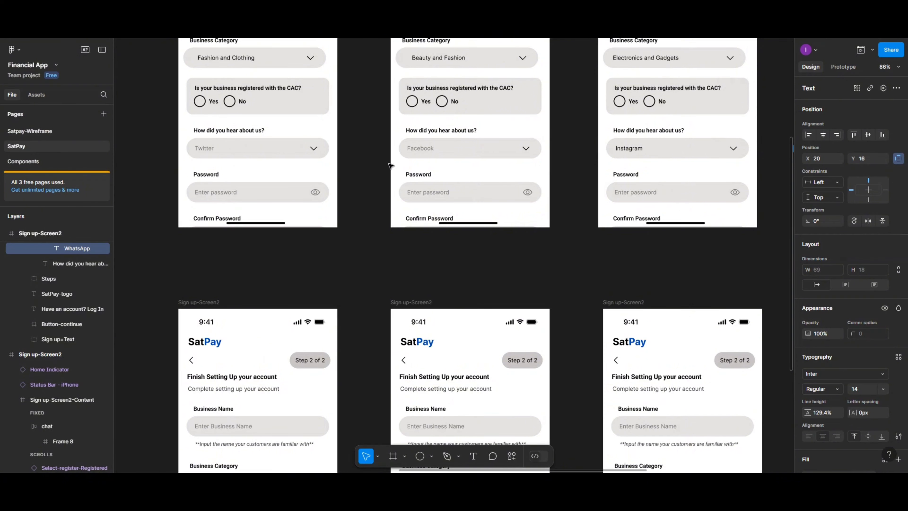
left_click(420, 151)
double_click(420, 151)
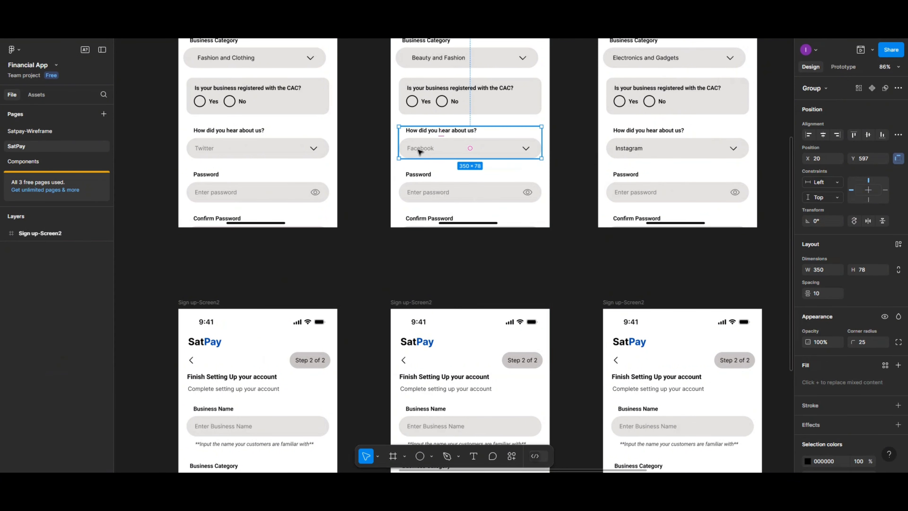
double_click(420, 151)
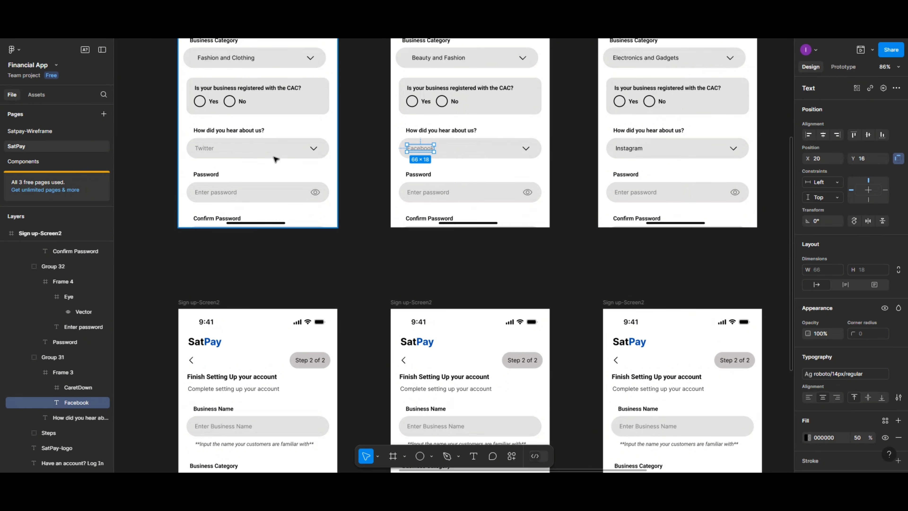
left_click(212, 150, "shift")
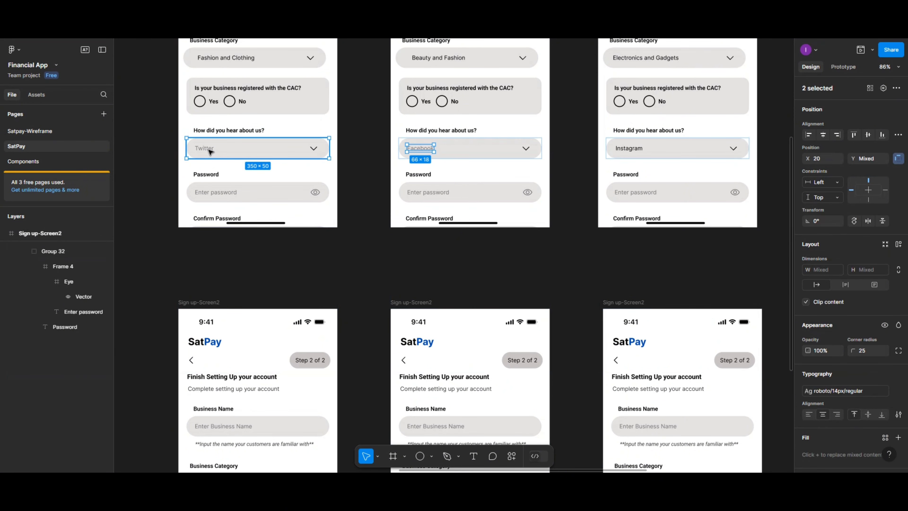
left_click(210, 150, "shift")
left_click(207, 150, "shift")
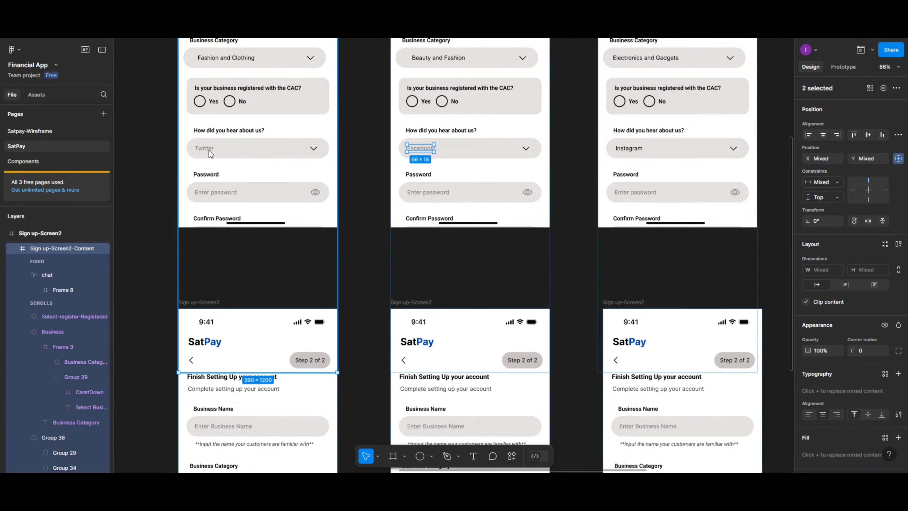
left_click(207, 150, "shift")
left_click(207, 150, "shift")
left_click(207, 150, "shift")
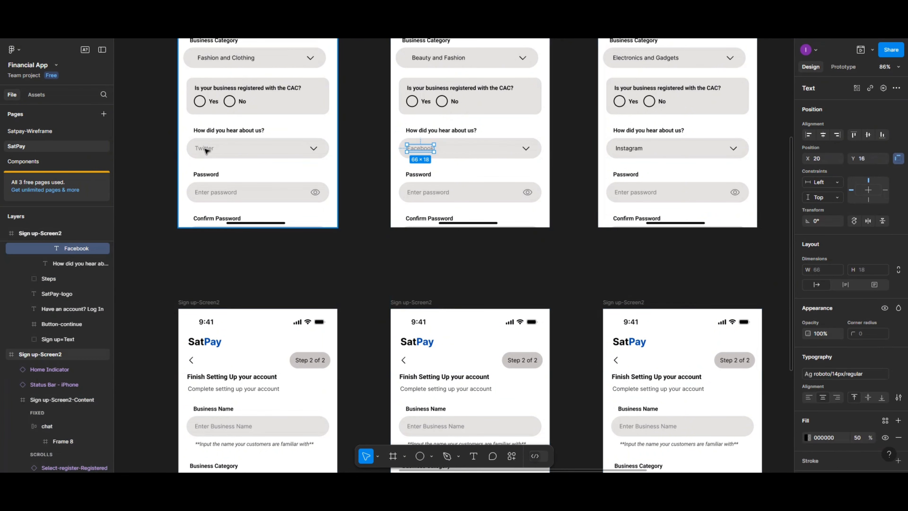
left_click(207, 150, "shift")
left_click(207, 150, "shift")
left_click(211, 150, "shift")
left_click(221, 148, "shift")
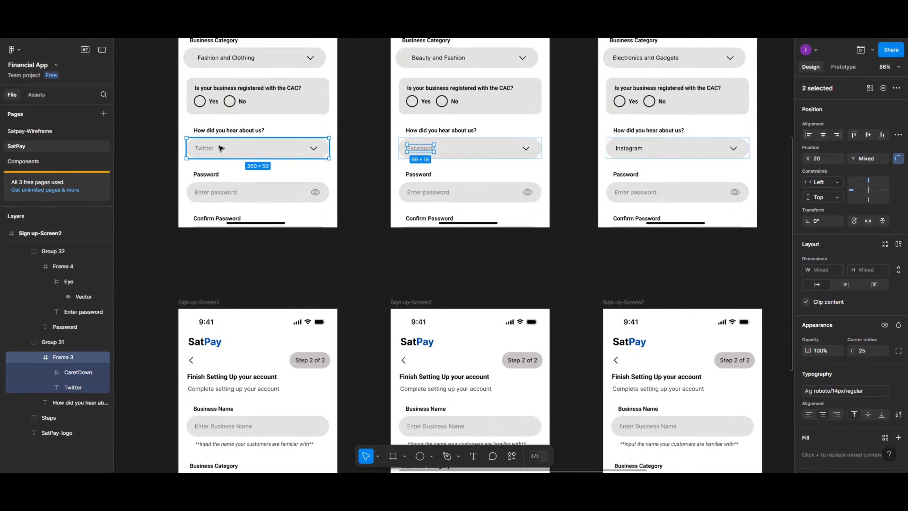
Set the fill of the Facebook text on the Beauty and Fashion screen to 000000 at 100% opacity
left_click(415, 148)
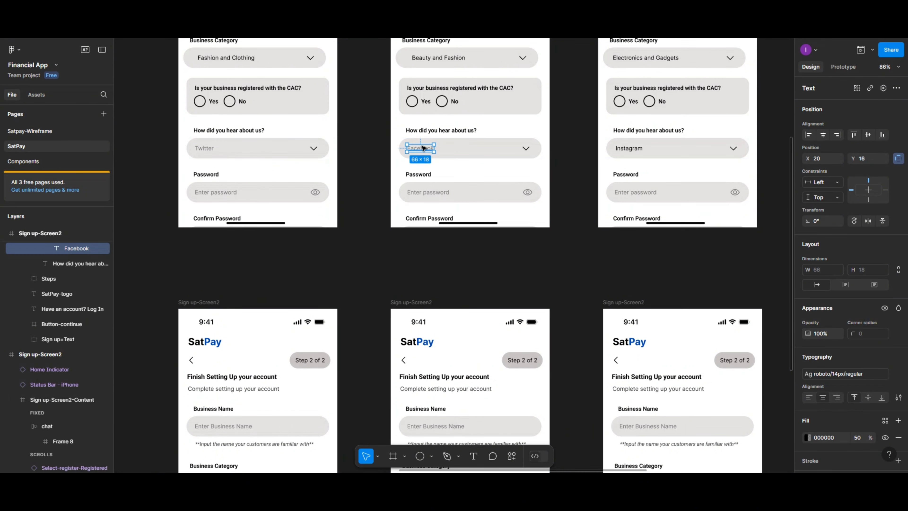
left_click(808, 437)
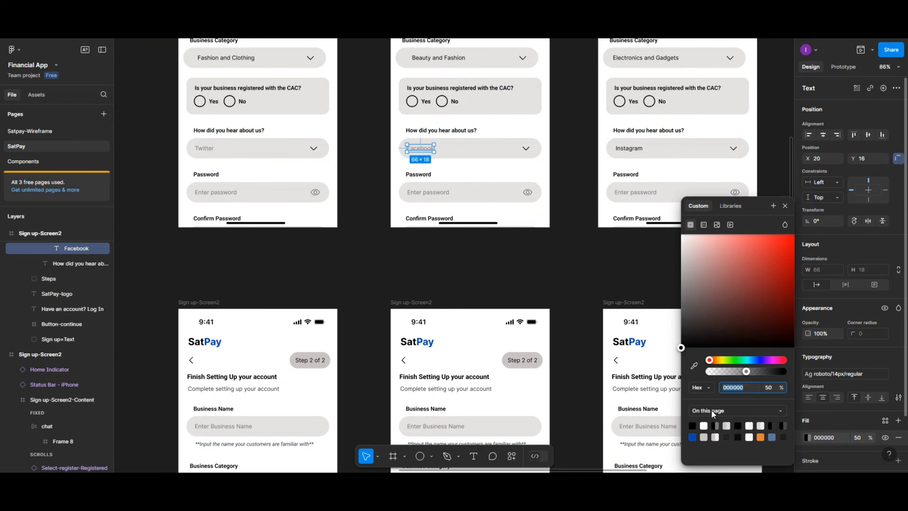
left_click(694, 426)
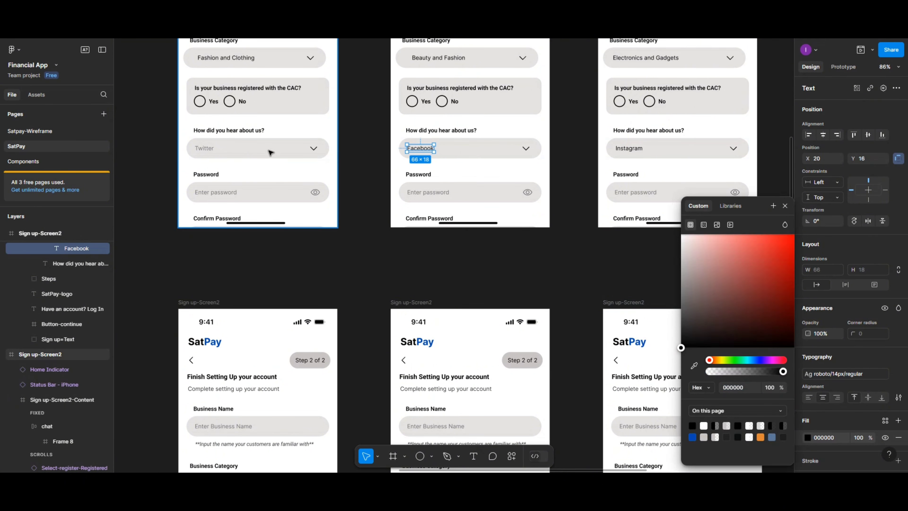
Set the fill of the Twitter text on the Fashion and Clothing screen to 000000 at 100% opacity
double_click(210, 150)
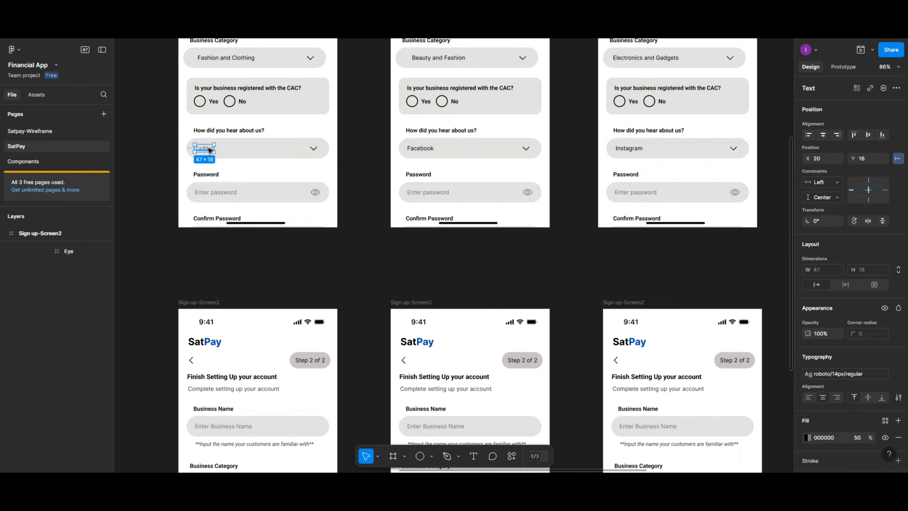
double_click(211, 149)
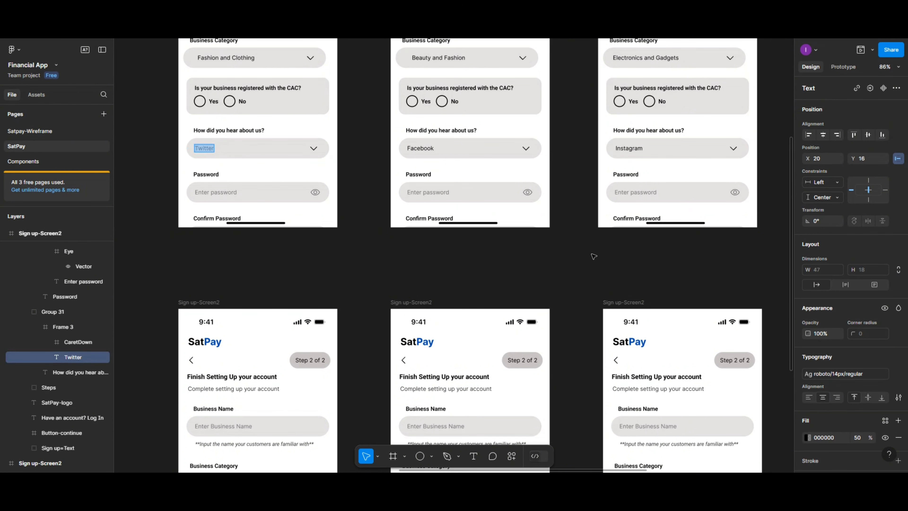
left_click(808, 437)
left_click(693, 425)
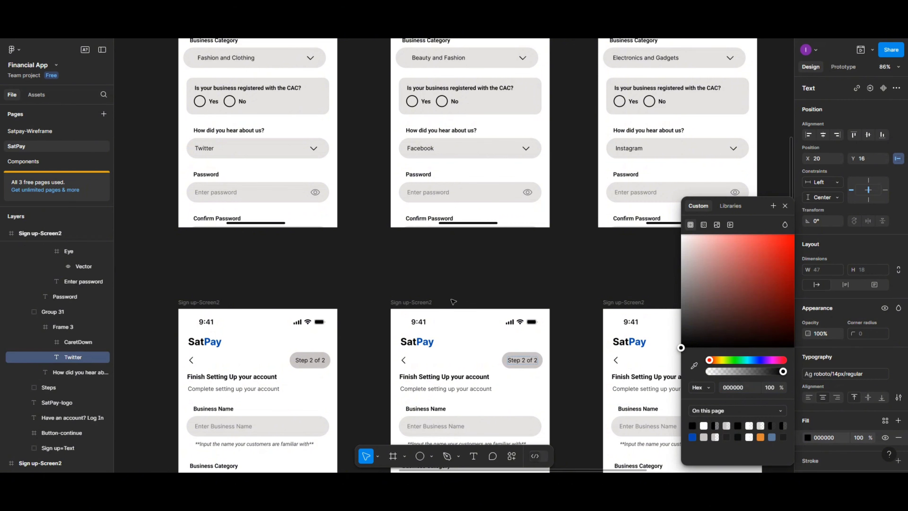
key("Escape")
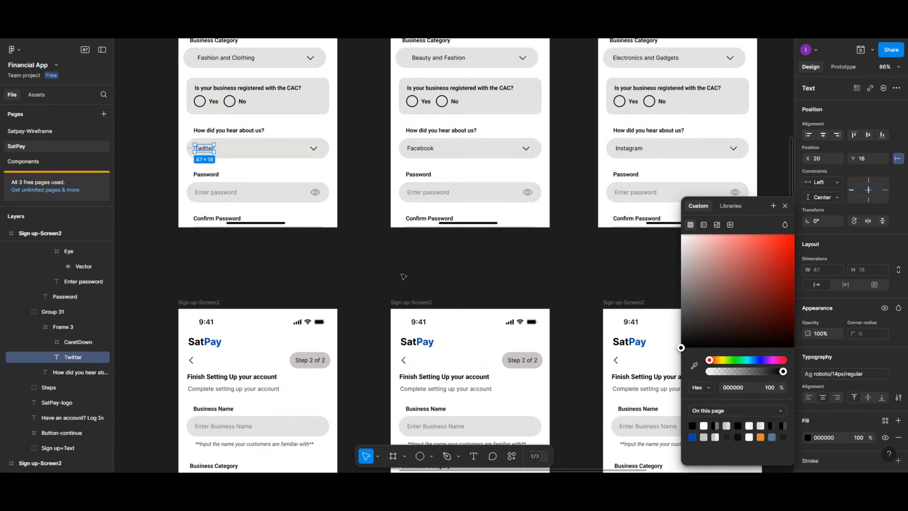
Preview the prototype from the original Sign up-Screen2 frame and choose Beauty and Fashion as the business category
scroll(404, 276, "down", 5)
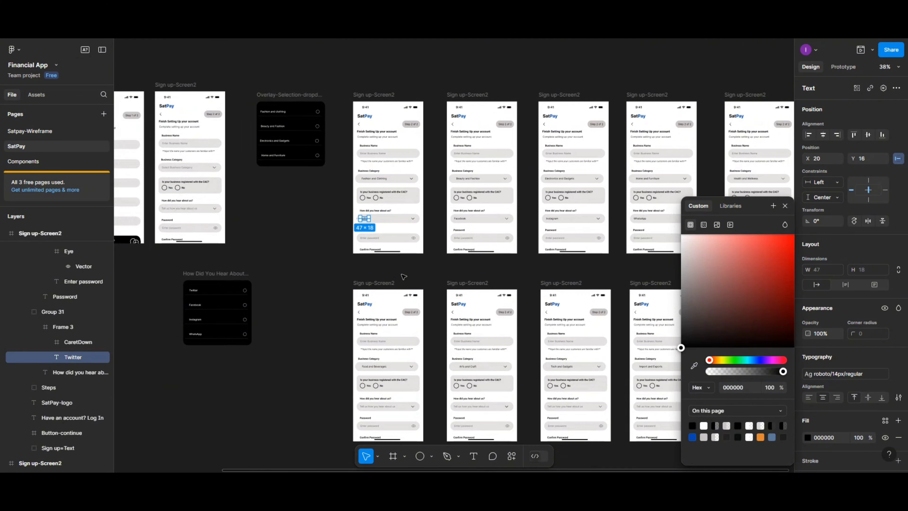
scroll(404, 277, "left", 2)
left_click(219, 86)
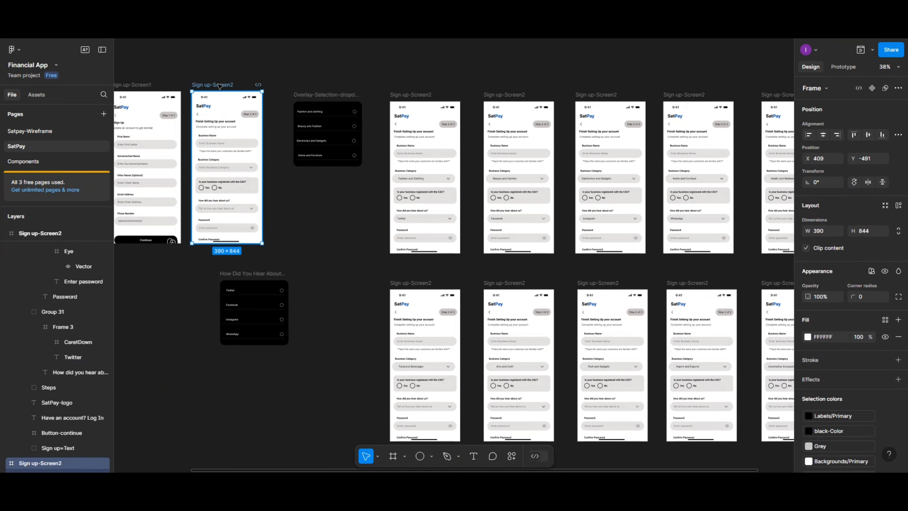
left_click(861, 51)
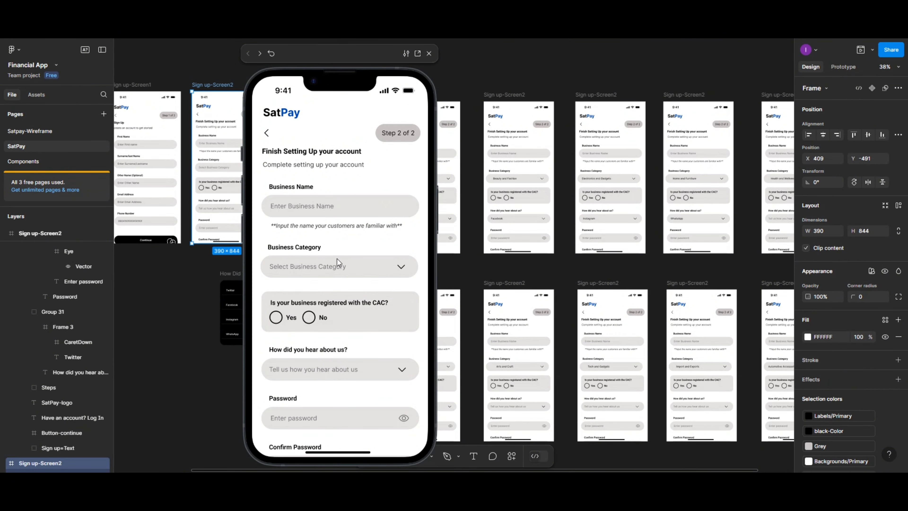
left_click(383, 270)
left_click(405, 257)
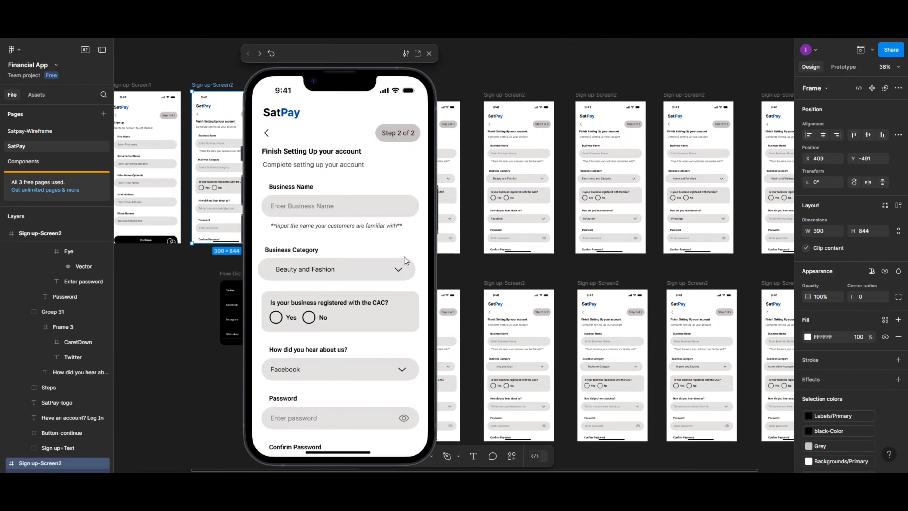
Test the "How did you hear about us?" dropdown in the preview by choosing Twitter, and look over the rest of the form
left_click(401, 372)
left_click(334, 320)
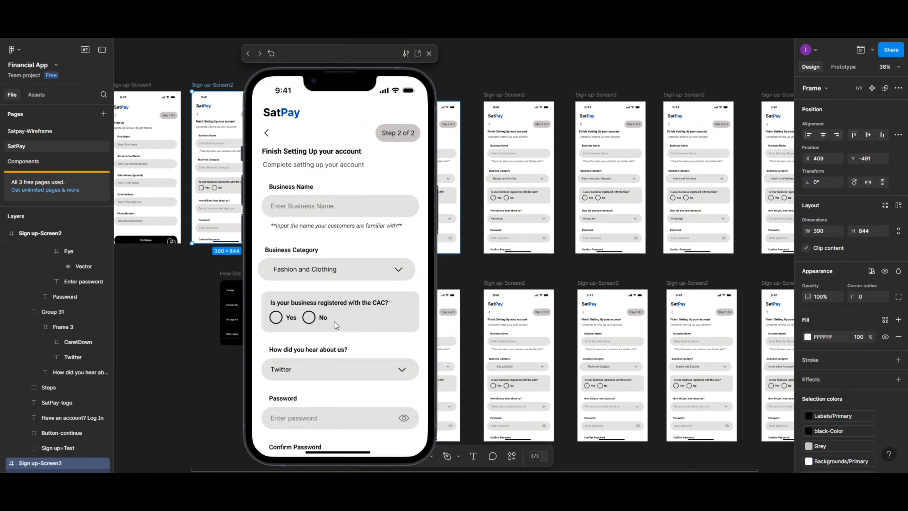
scroll(357, 343, "down", 5)
scroll(374, 300, "up", 3)
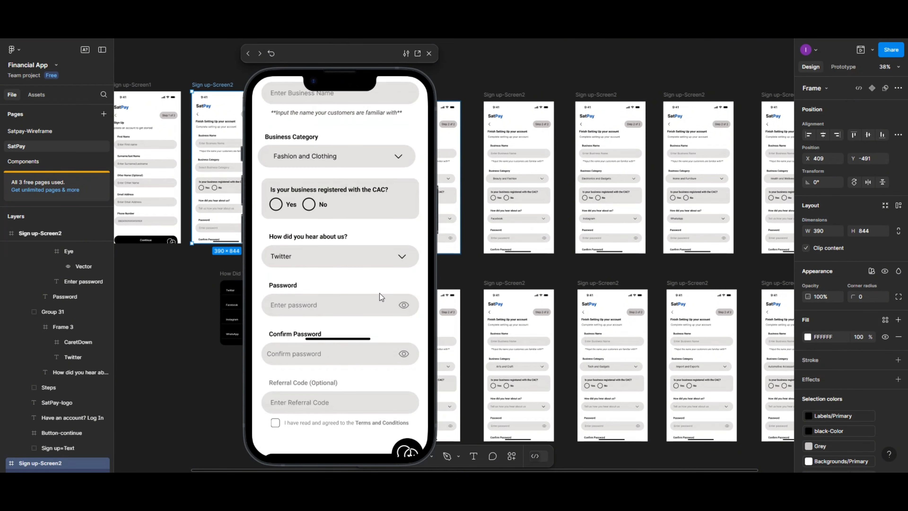
Test the WhatsApp option of the "How did you hear about us?" dropdown, then close the prototype preview
left_click(396, 262)
left_click(399, 258)
left_click(408, 313)
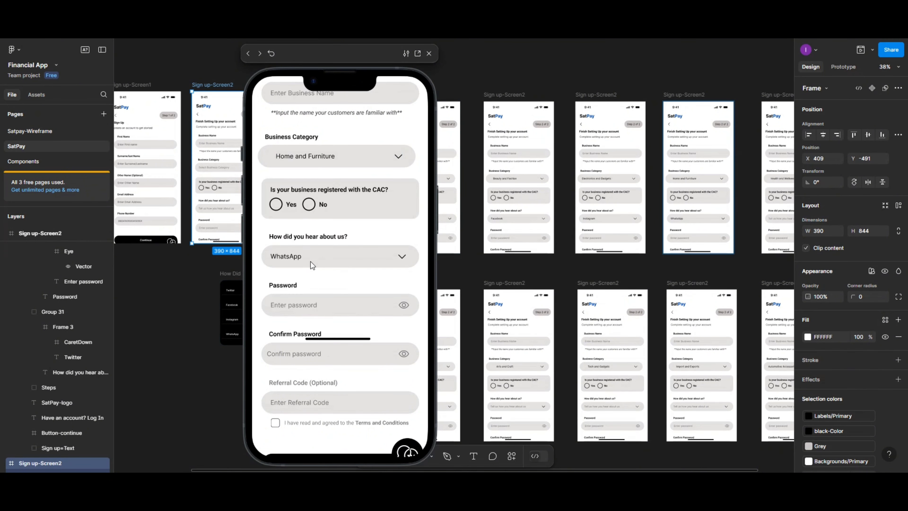
left_click(401, 258)
left_click(429, 54)
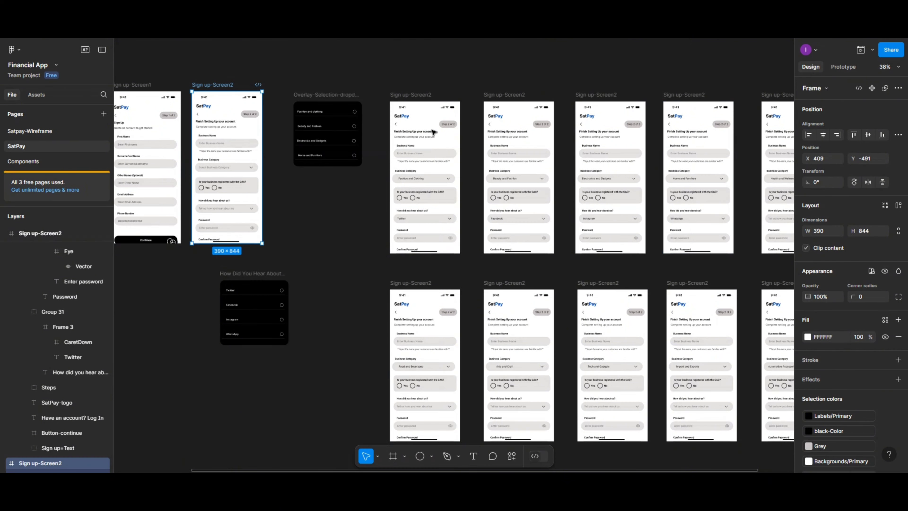
Move the How Did You Hear About Us overlay frame directly below the business category overlay, at about X 999, Y 101
left_click(270, 328)
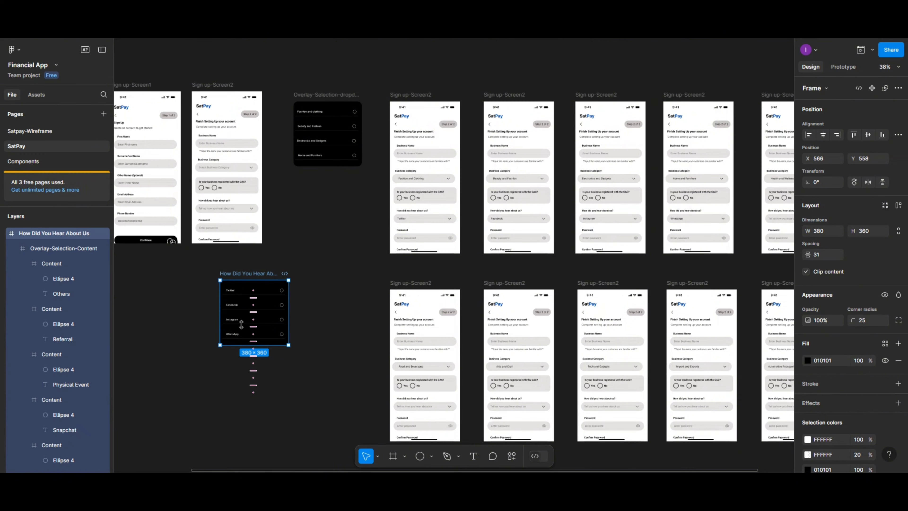
left_click_drag(258, 273, 336, 191)
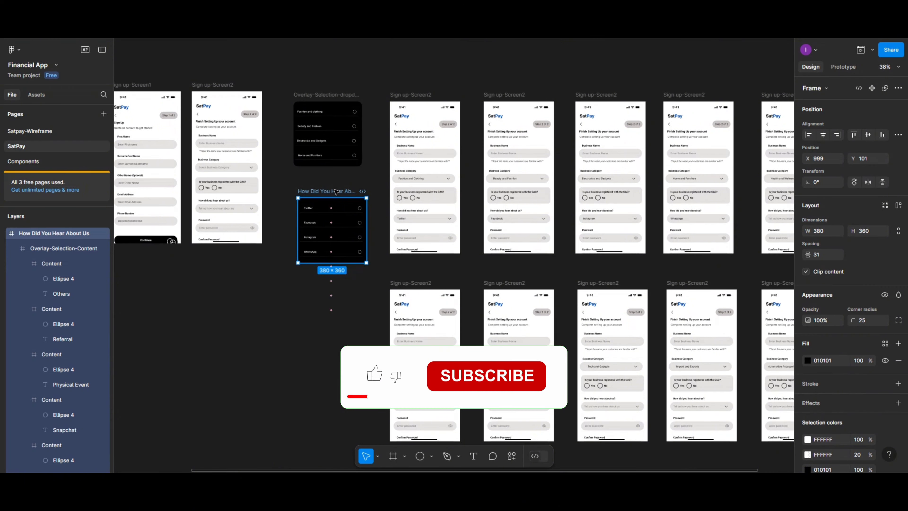
scroll(336, 192, "down", 3)
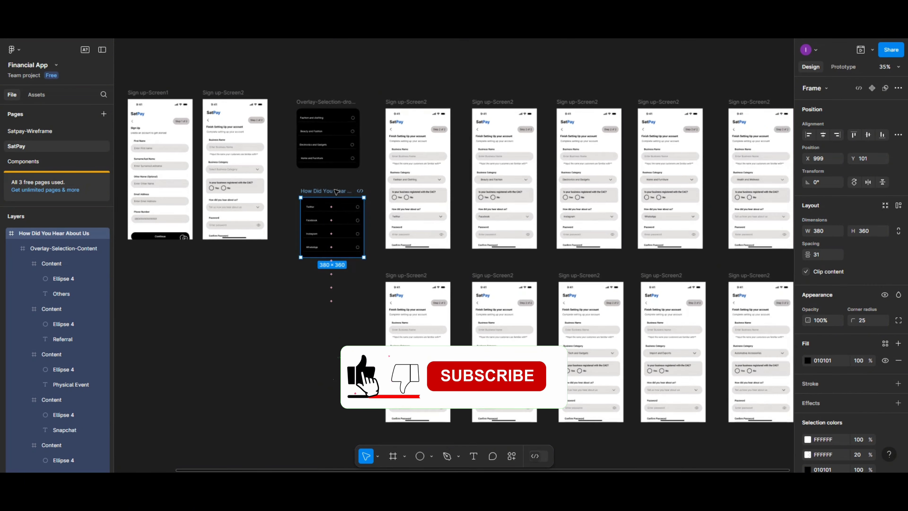
scroll(336, 192, "left", 5)
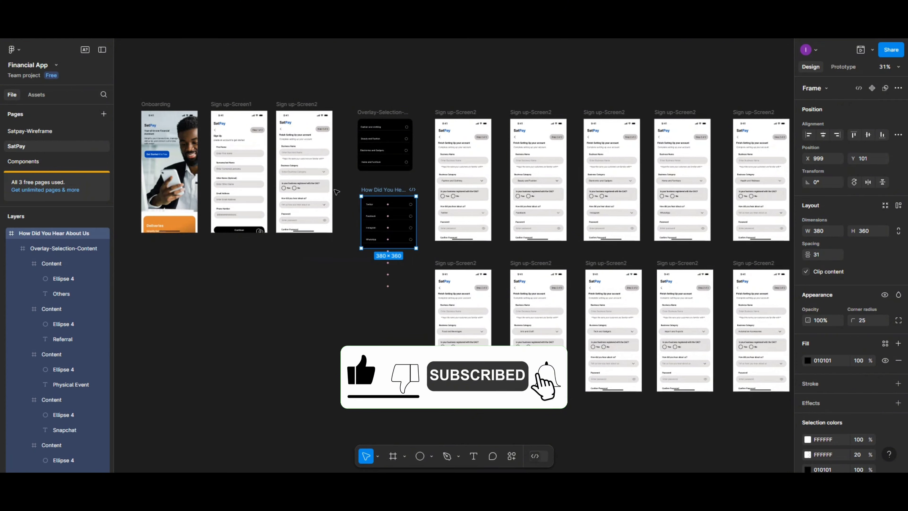